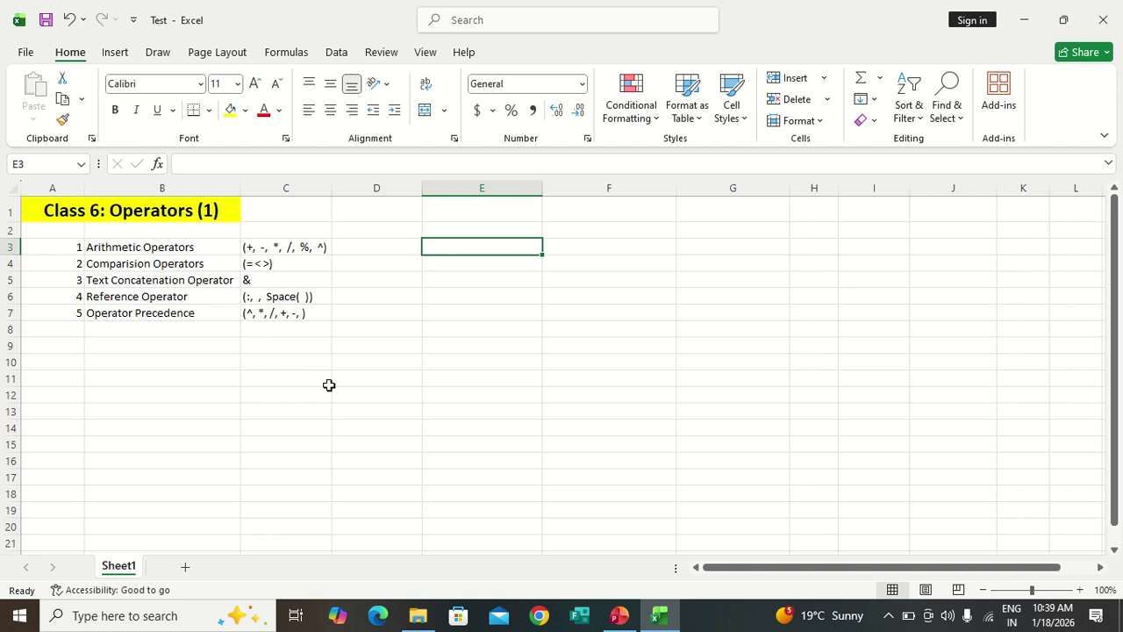
Step: Review the list of operator categories in B3:B6 and the arithmetic symbols beside the first one
{"action": "left_click", "coordinate": [155, 247]}
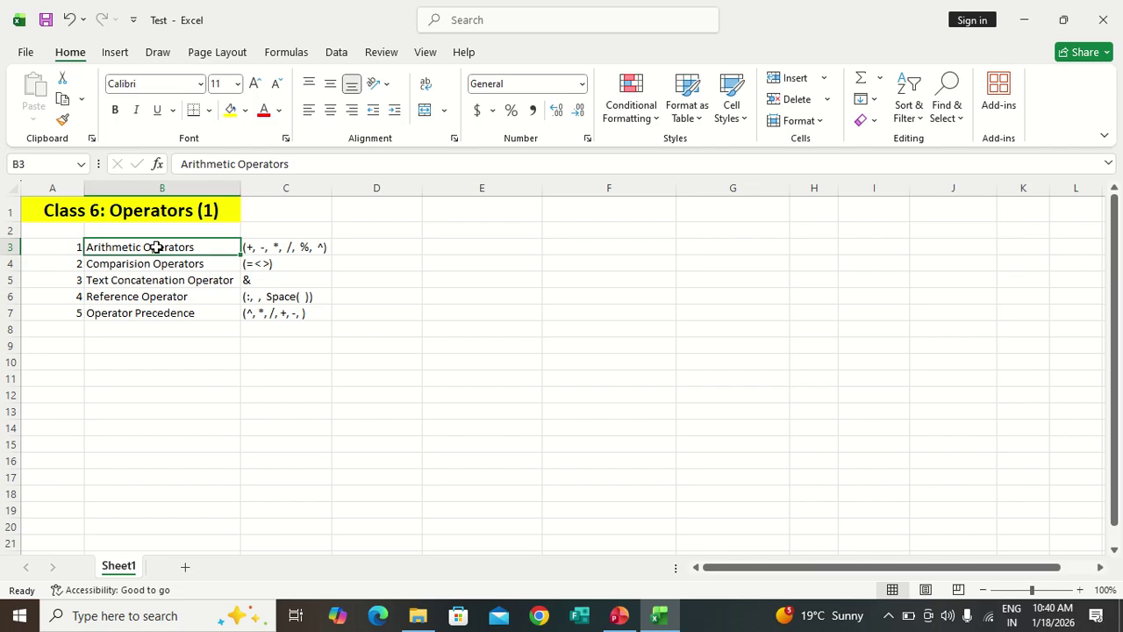
{"action": "left_click", "coordinate": [181, 264]}
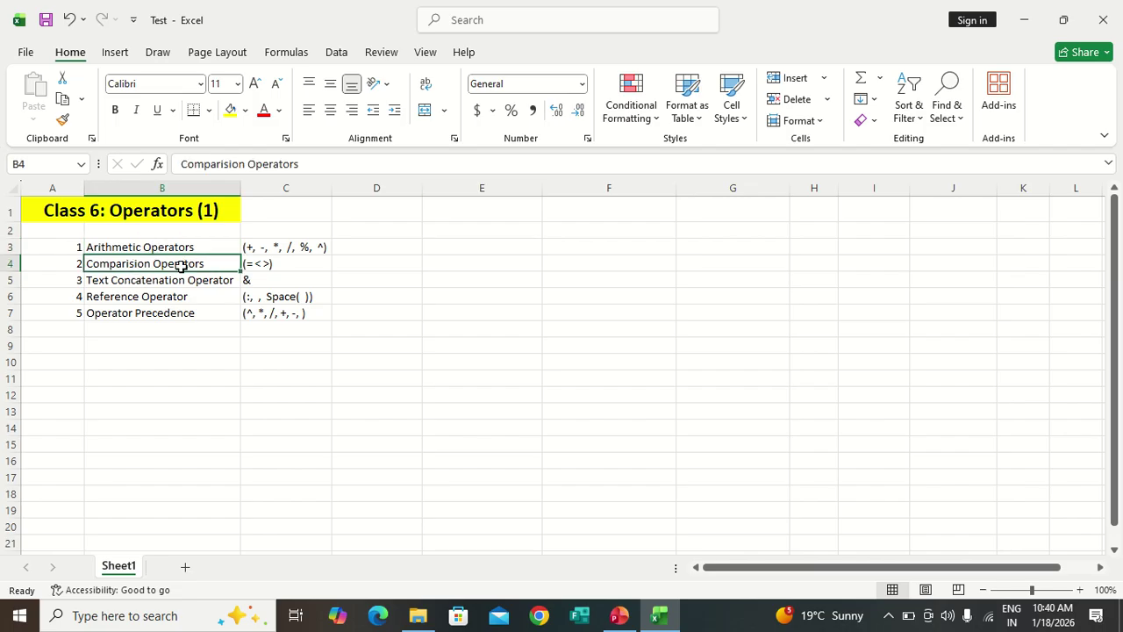
{"action": "left_click", "coordinate": [141, 282]}
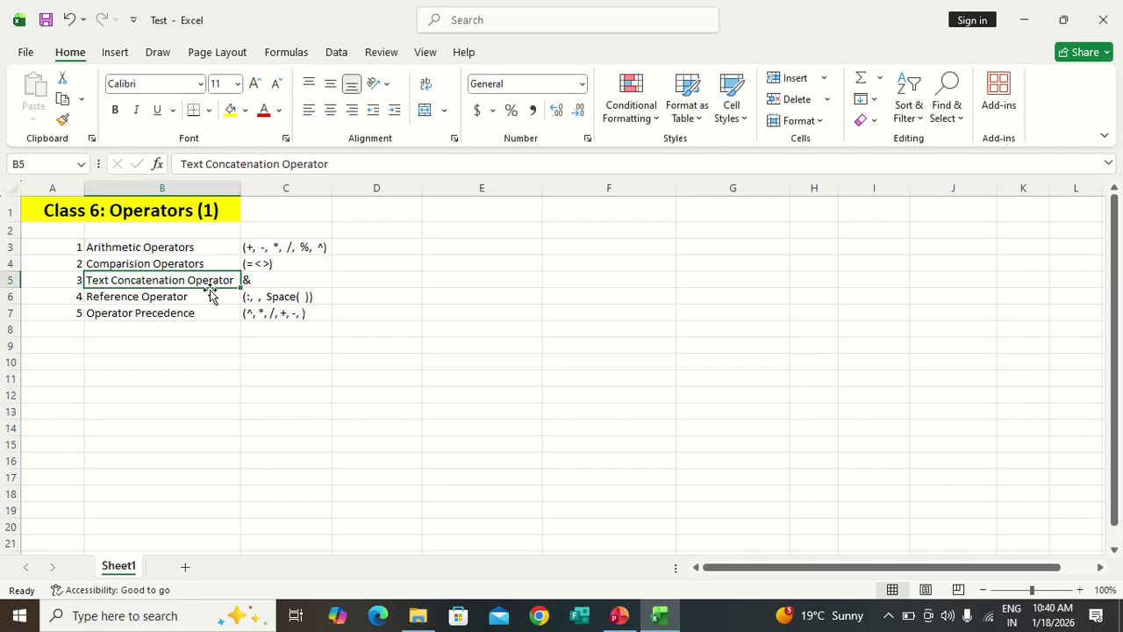
{"action": "left_click", "coordinate": [204, 295]}
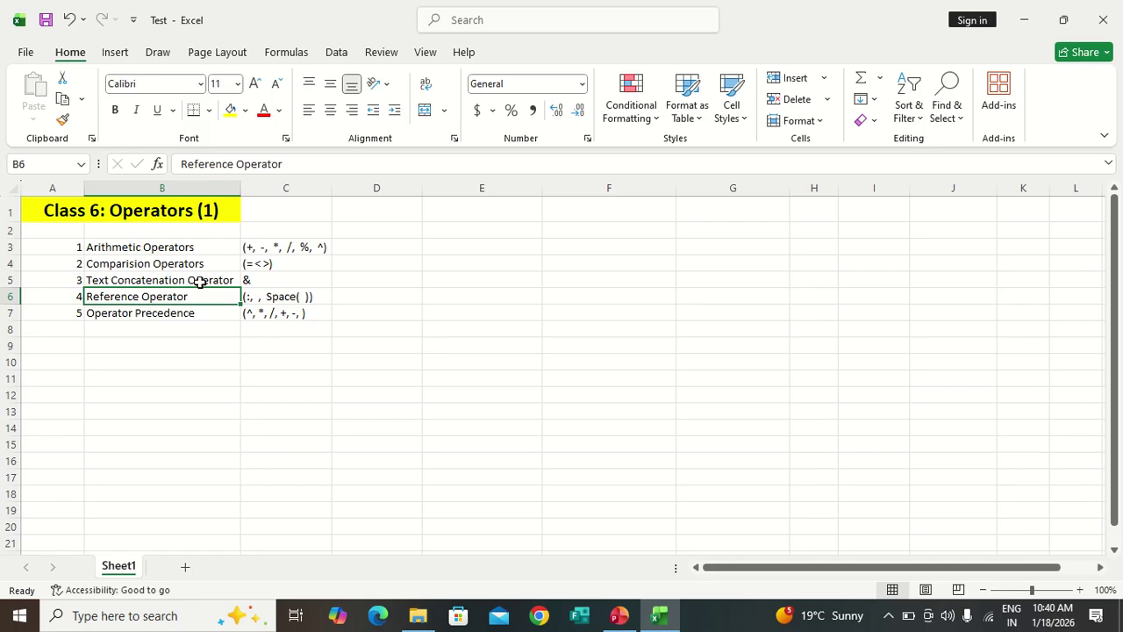
{"action": "left_click", "coordinate": [195, 245]}
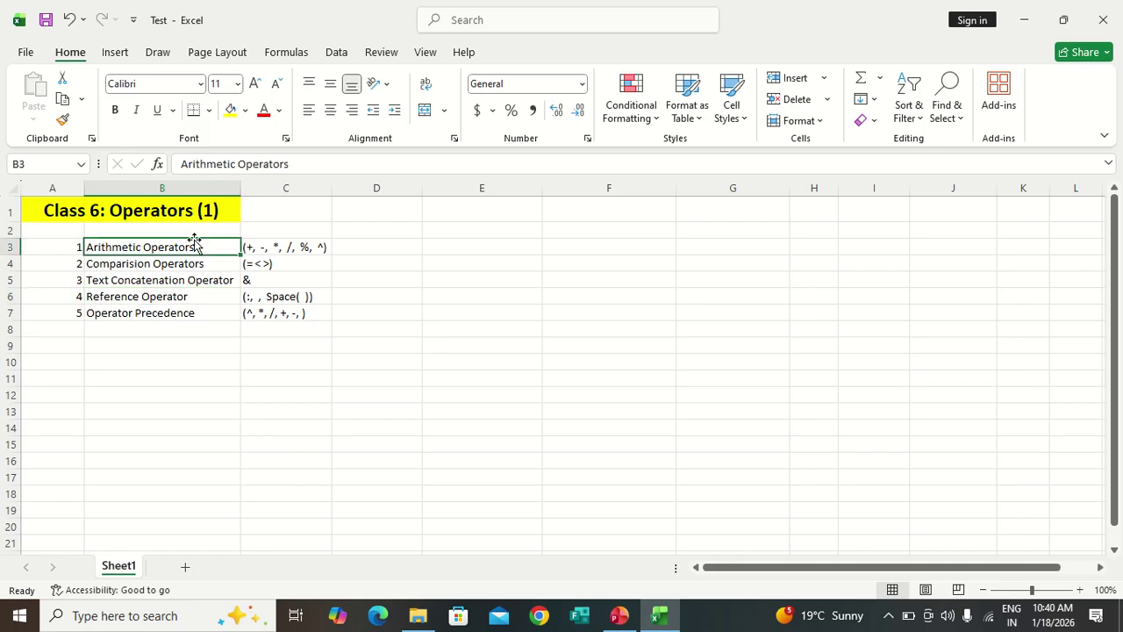
{"action": "key", "text": "shift+Right"}
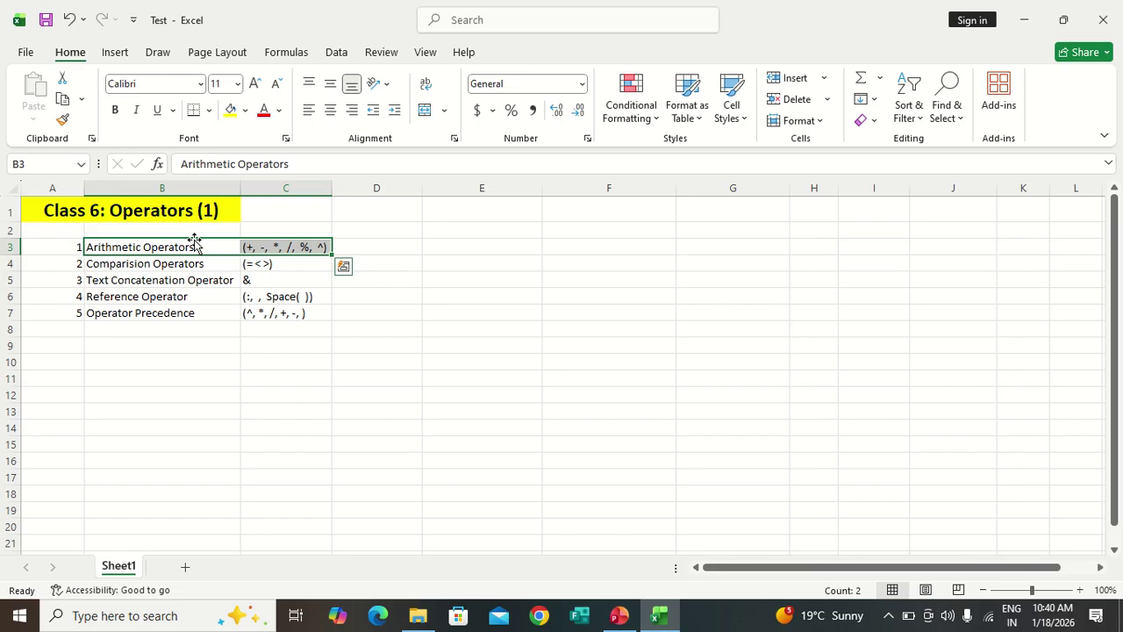
{"action": "key", "text": "Right"}
{"action": "key", "text": "Right"}
{"action": "key", "text": "Right"}
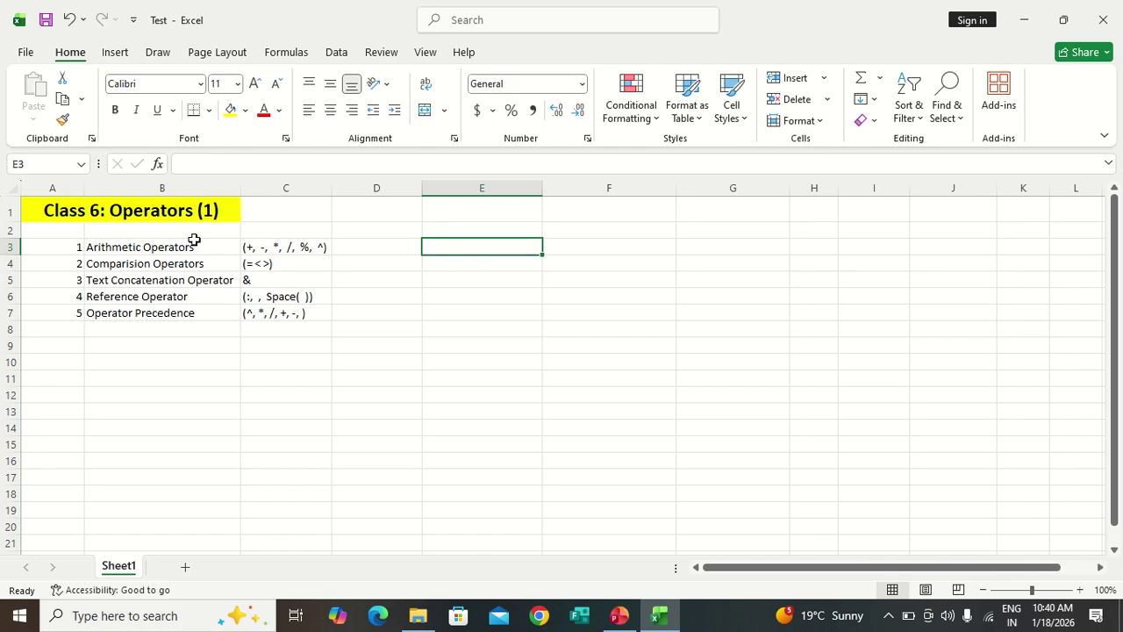
Step: Examine each arithmetic operator symbol inside cell C3 without changing its content
{"action": "double_click", "coordinate": [249, 248]}
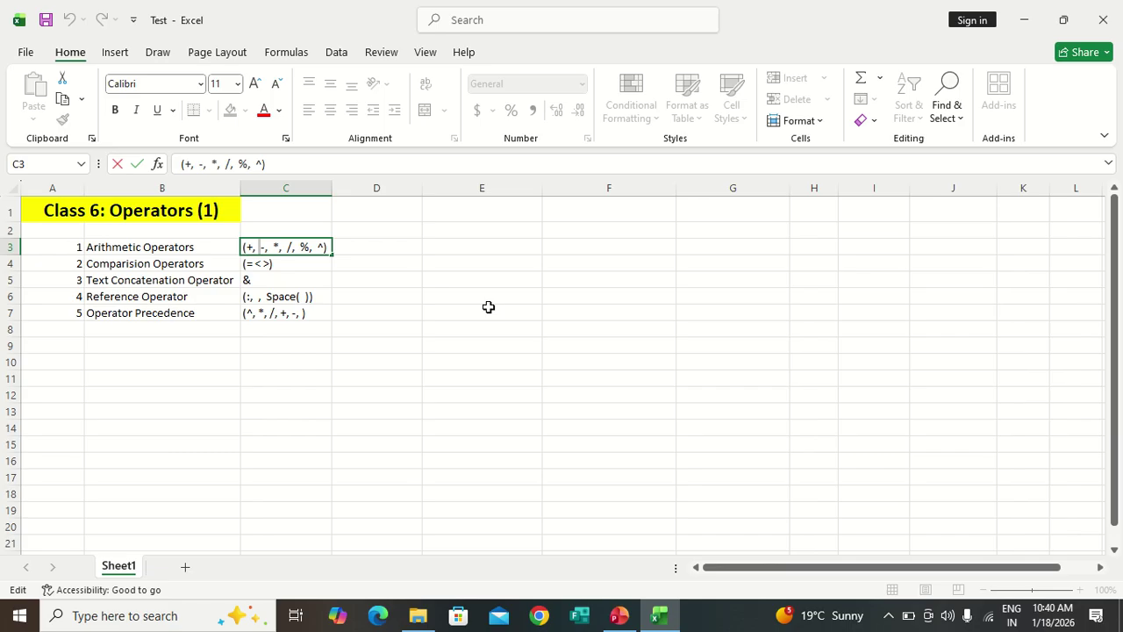
{"action": "key", "text": "Right"}
{"action": "key", "text": "Right"}
{"action": "key", "text": "Right"}
{"action": "key", "text": "shift+Right"}
{"action": "key", "text": "Right"}
{"action": "key", "text": "Right"}
{"action": "key", "text": "shift+Right"}
{"action": "key", "text": "Right"}
{"action": "key", "text": "shift+Right"}
{"action": "key", "text": "Right"}
{"action": "key", "text": "Right"}
{"action": "key", "text": "Right"}
{"action": "key", "text": "shift+Right"}
{"action": "key", "text": "Escape"}
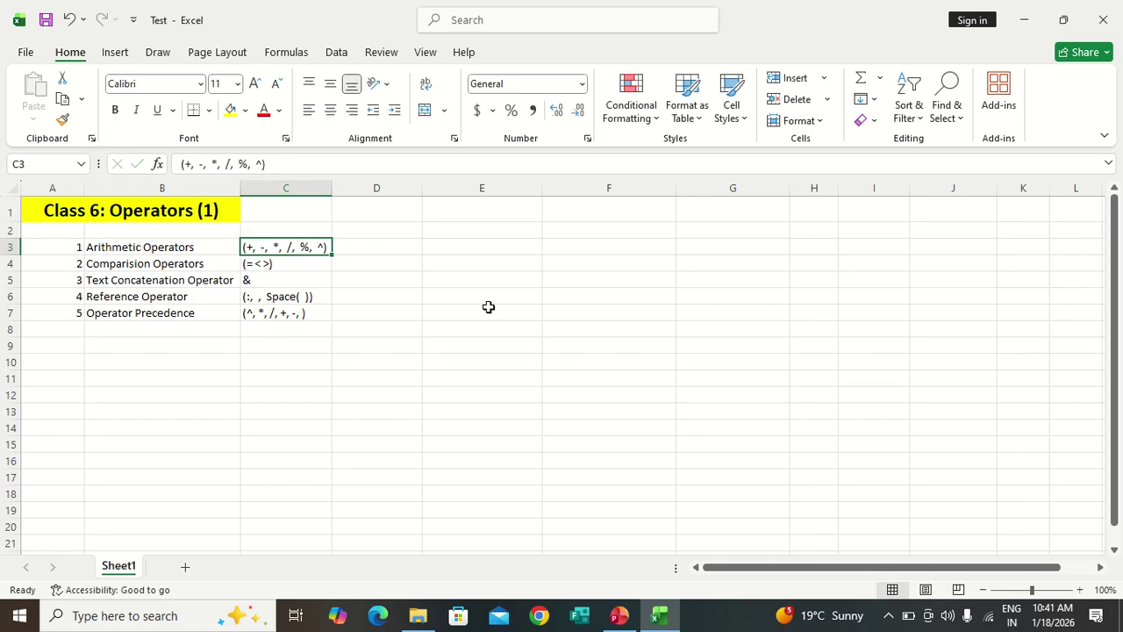
{"action": "key", "text": "Right"}
{"action": "key", "text": "Right"}
{"action": "type", "text": "+"}
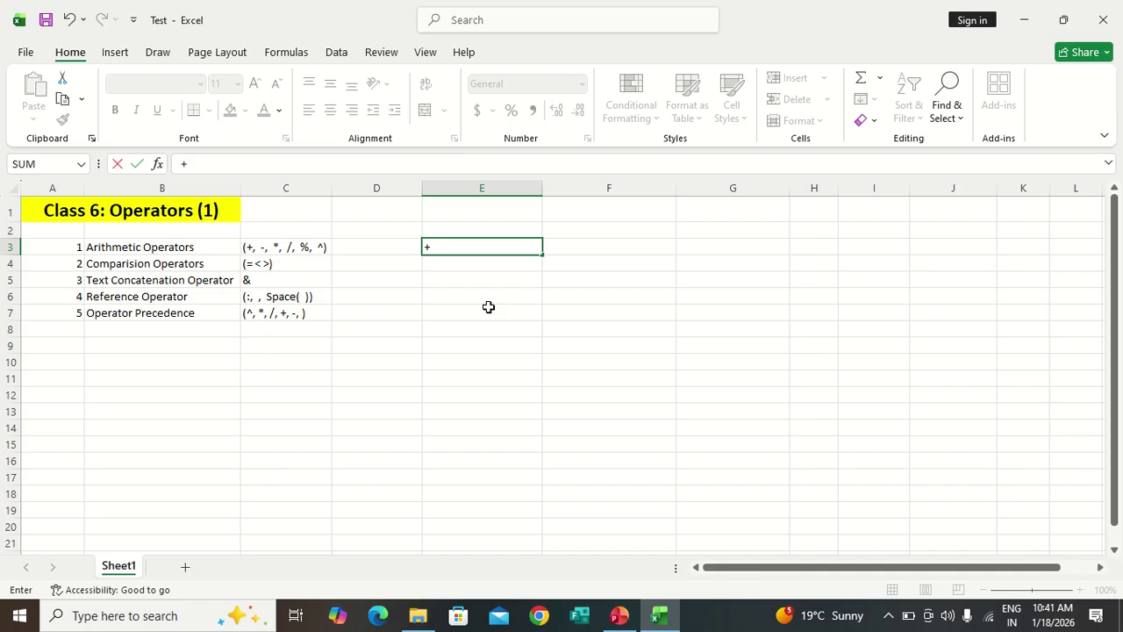
{"action": "type", "text": " Addition"}
{"action": "key", "text": "Return"}
{"action": "key", "text": "Up"}
{"action": "key", "text": "Delete"}
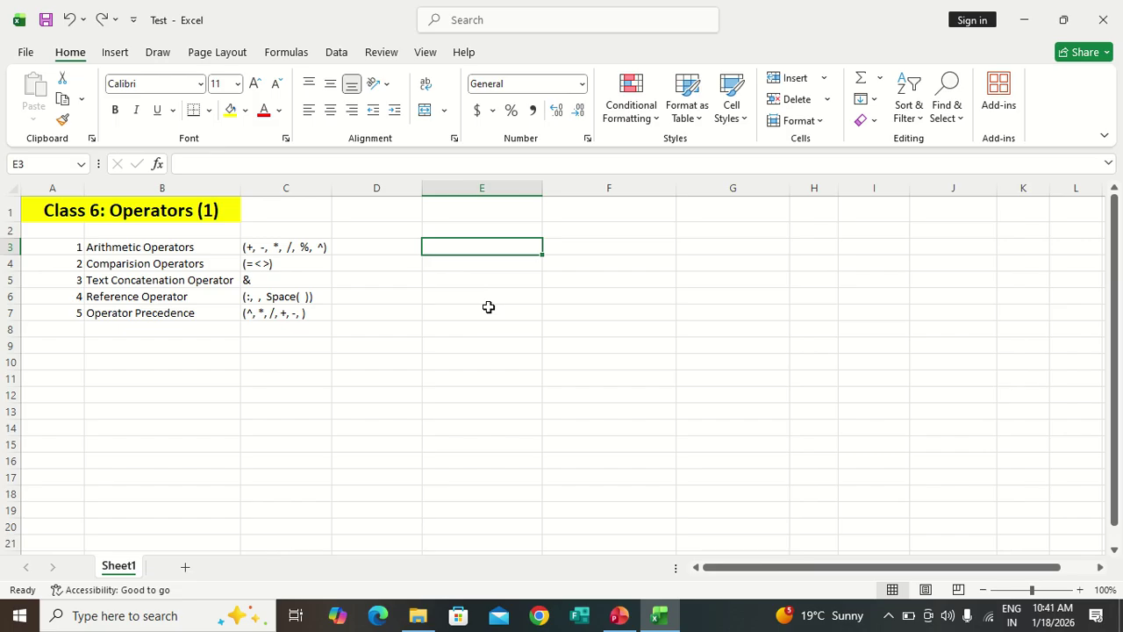
Step: Enter the label "+ Addition" in E3 as literal text rather than a formula
{"action": "type", "text": "'+"}
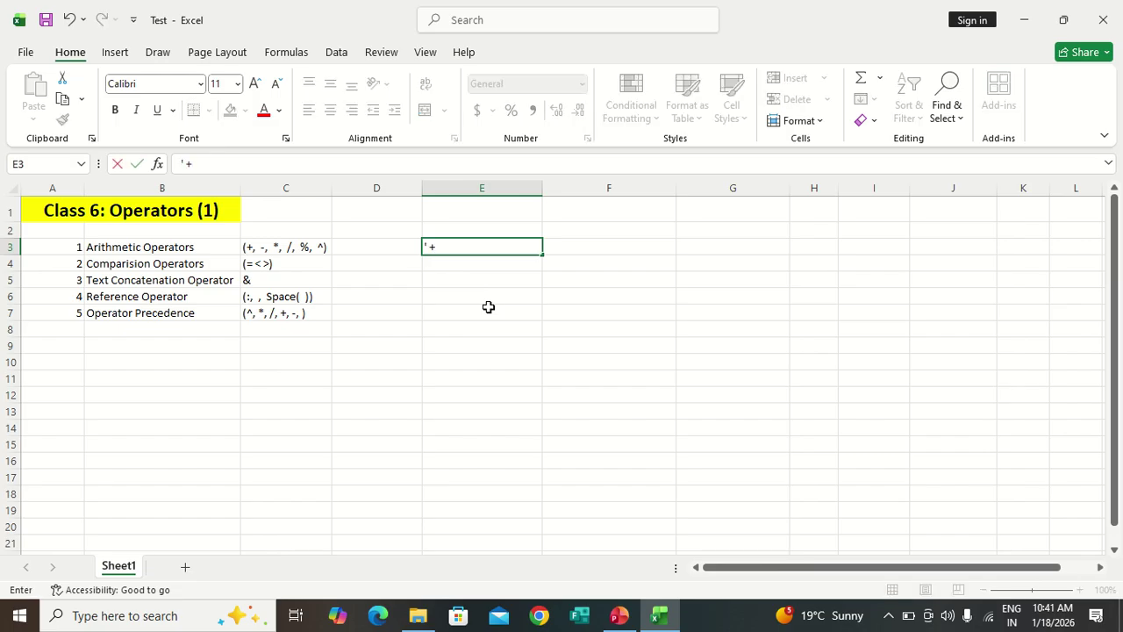
{"action": "type", "text": "a"}
{"action": "key", "text": "BackSpace"}
{"action": "type", "text": "Addition"}
{"action": "key", "text": "BackSpace"}
{"action": "key", "text": "BackSpace"}
{"action": "key", "text": "BackSpace"}
{"action": "type", "text": "ion"}
{"action": "key", "text": "Return"}
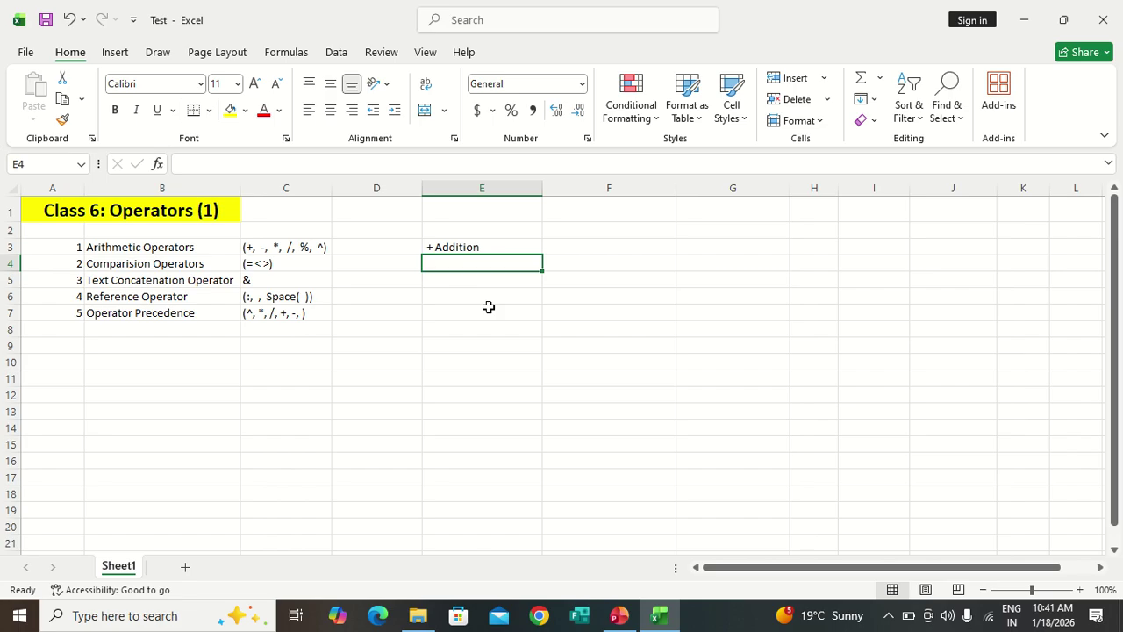
Step: Enter the text labels "- Subtraction" in E4 and "* Multipication" in E5
{"action": "type", "text": "'"}
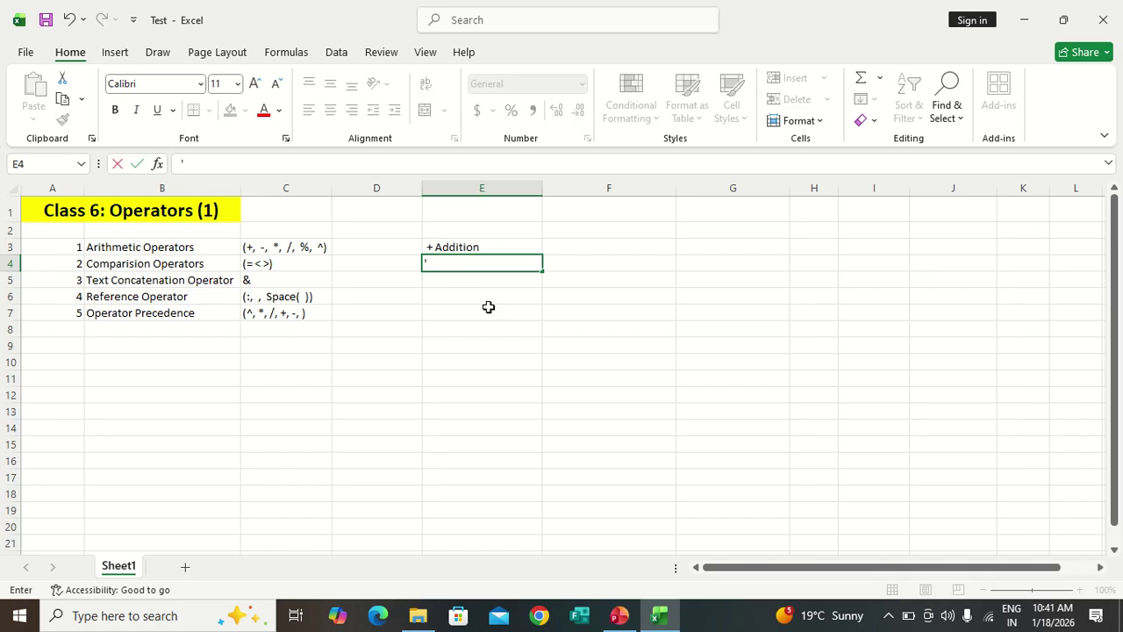
{"action": "type", "text": " - Subtraction"}
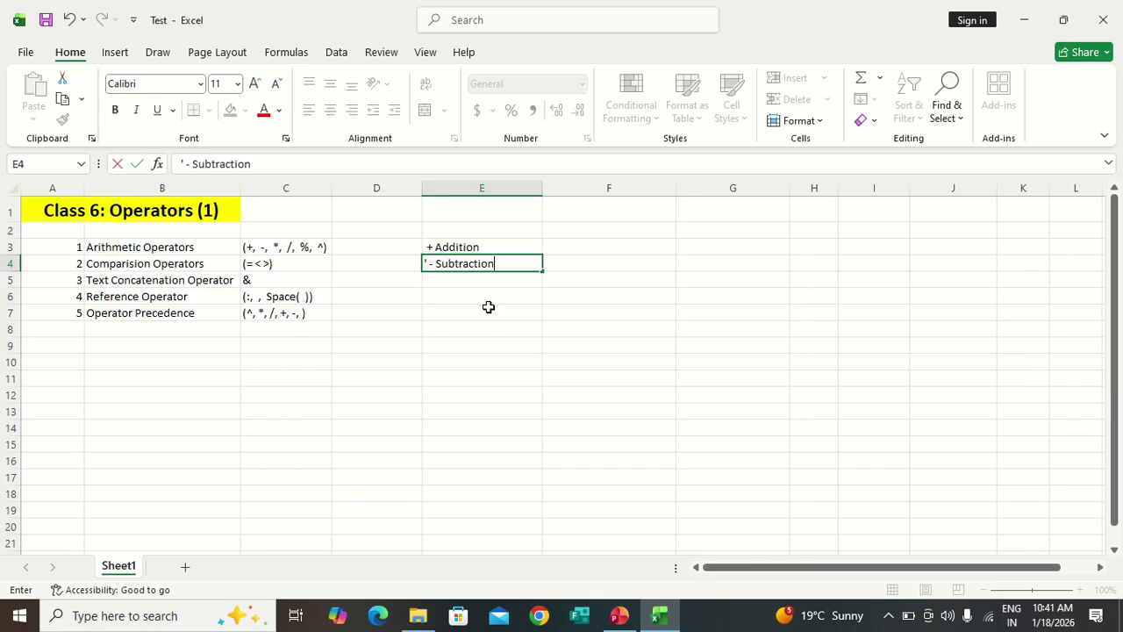
{"action": "key", "text": "Return"}
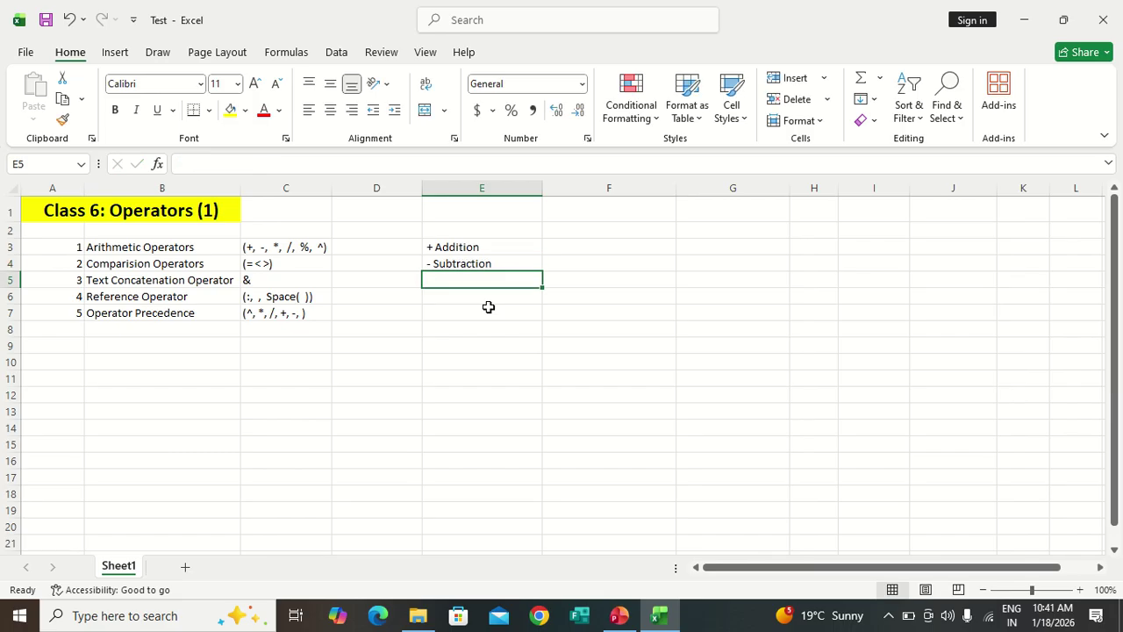
{"action": "type", "text": "'"}
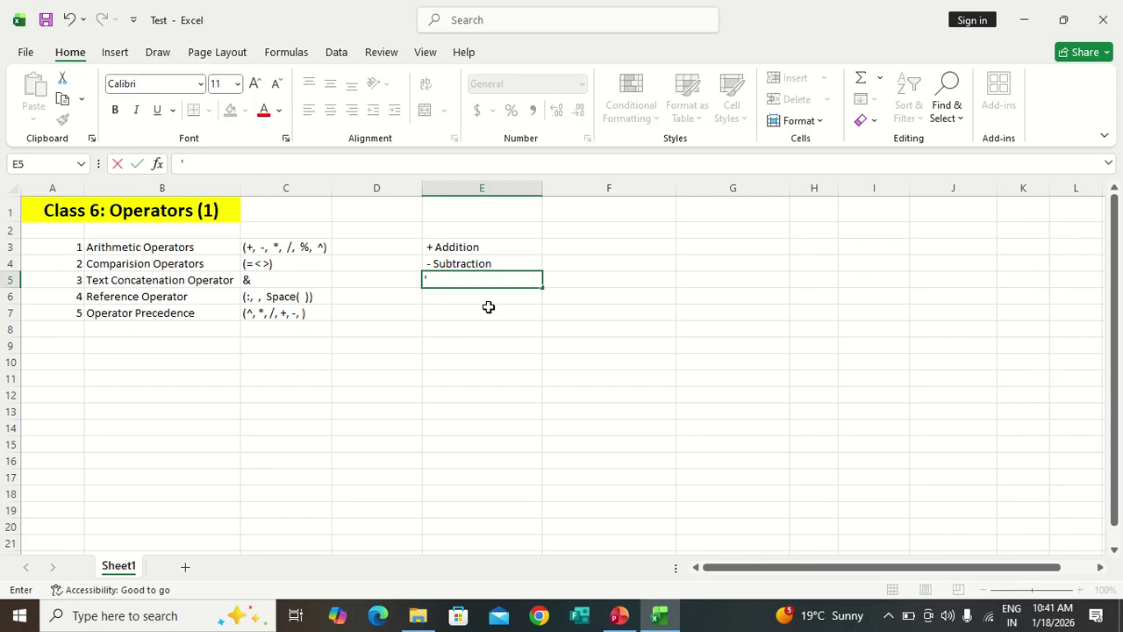
{"action": "type", "text": "* Multipication"}
{"action": "key", "text": "Return"}
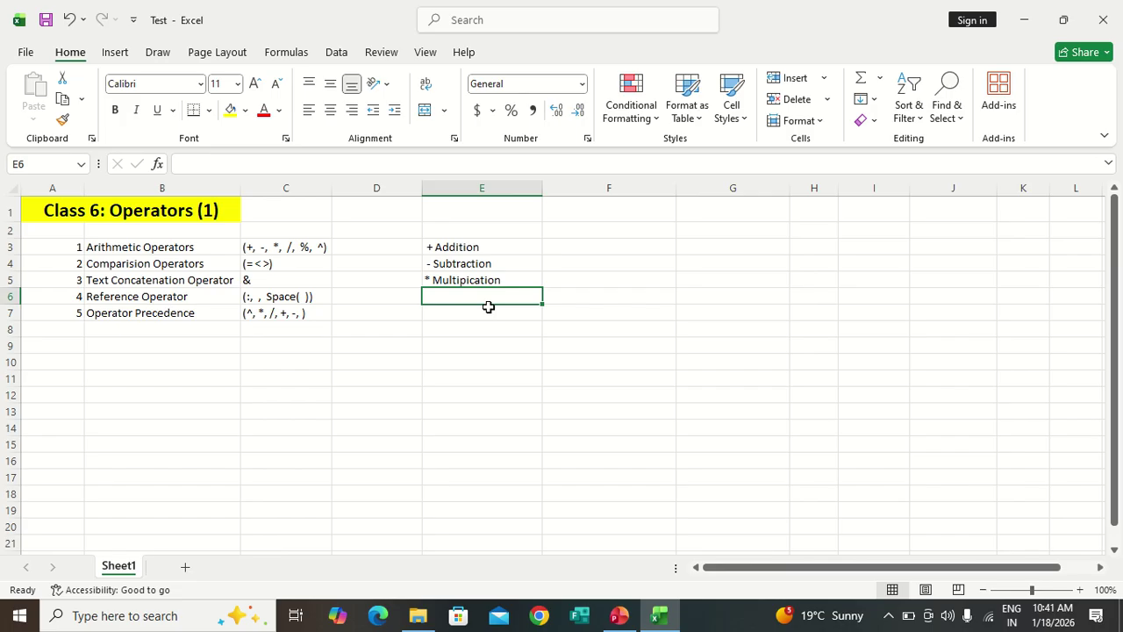
Step: Enter the text labels "/ Division" in E6 and "% Perentage" in E7
{"action": "type", "text": "'/"}
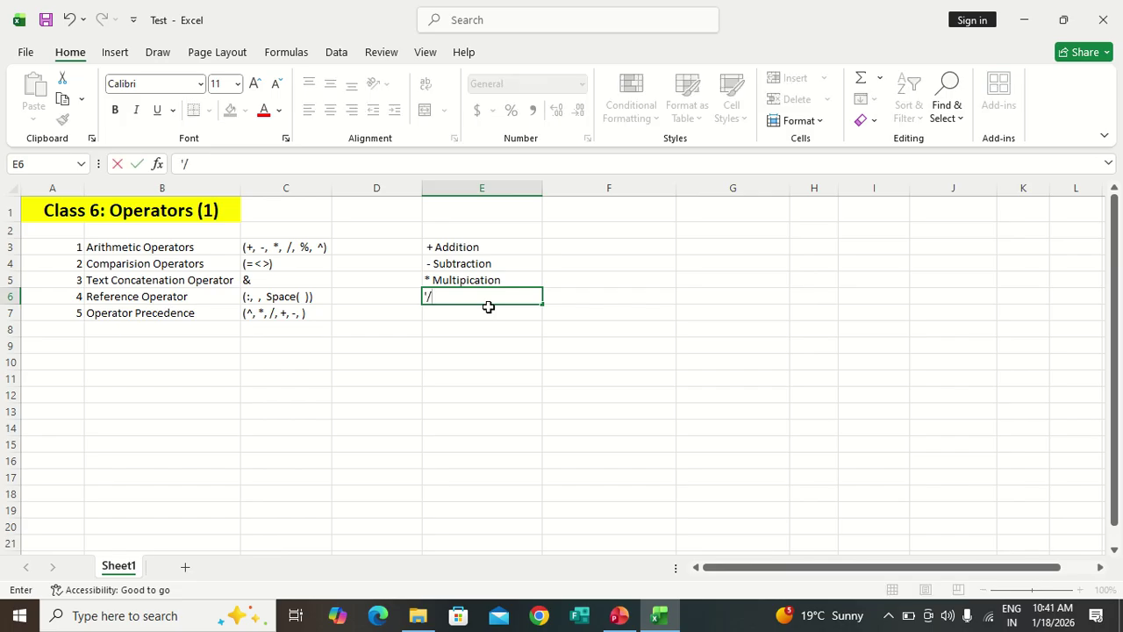
{"action": "type", "text": " Division"}
{"action": "key", "text": "Return"}
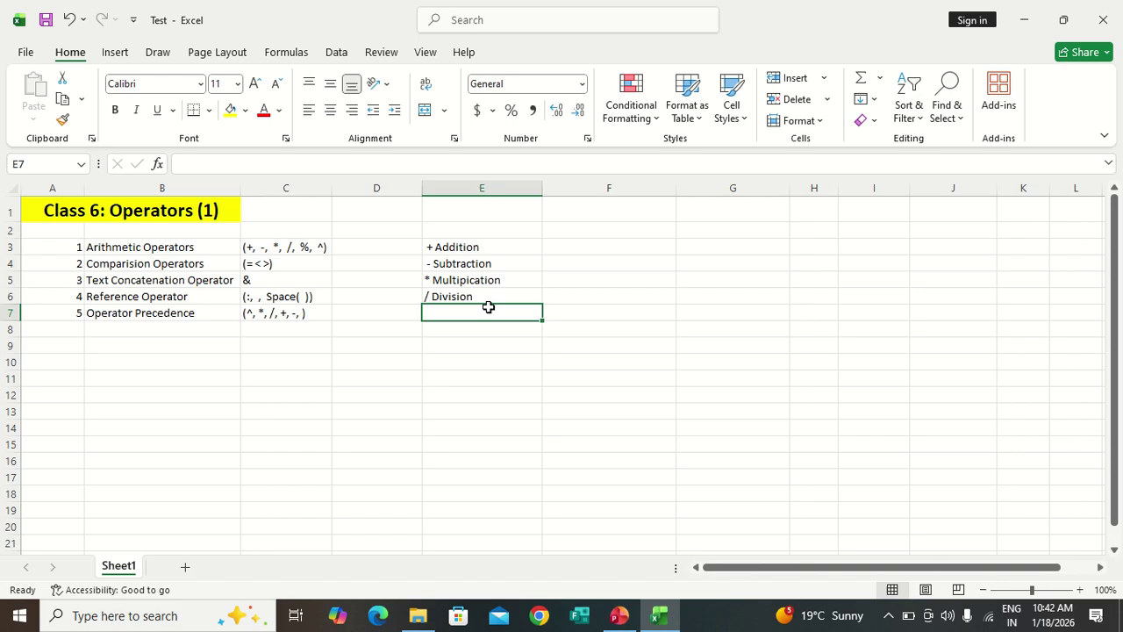
{"action": "type", "text": "'"}
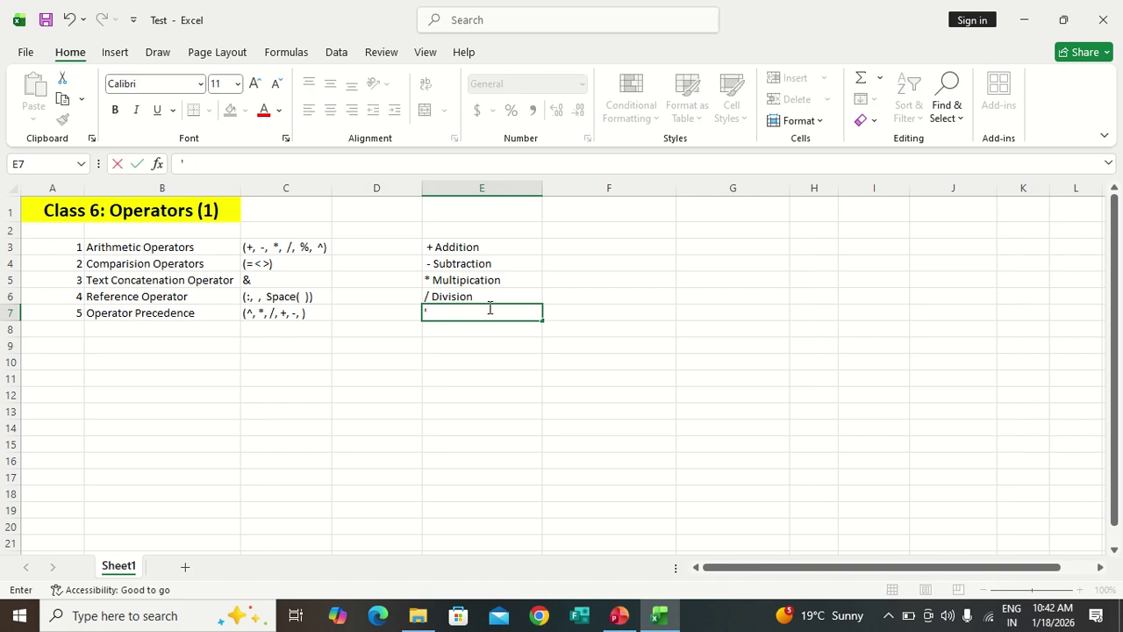
{"action": "type", "text": "% Perentage"}
{"action": "key", "text": "Return"}
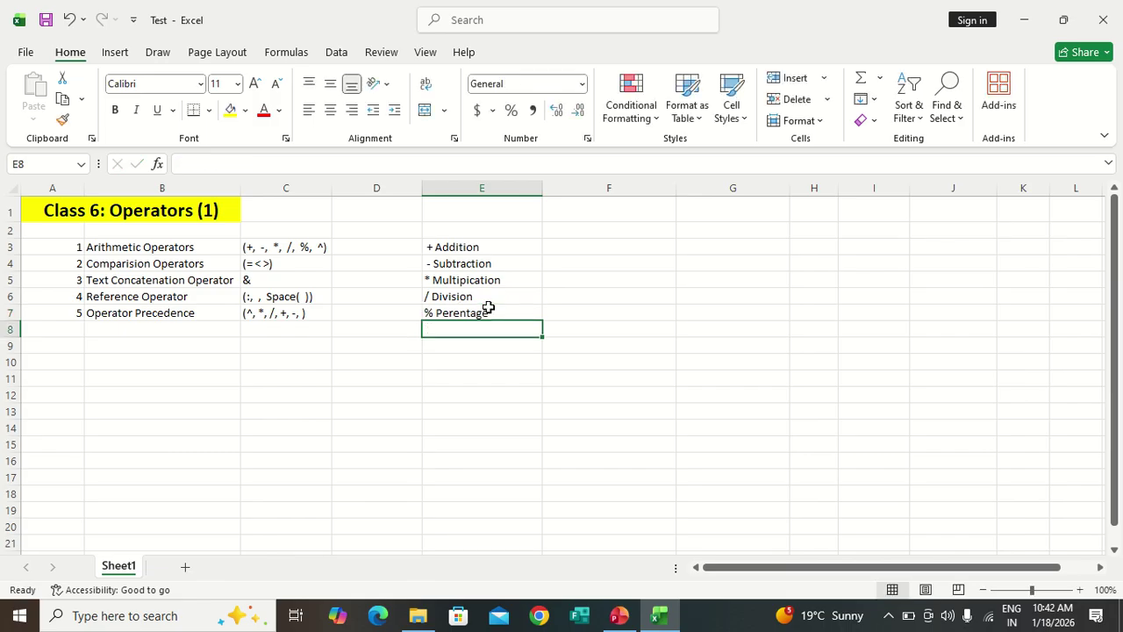
Step: Enter the text label "^ Exponentiation" in E8 below the other operator names
{"action": "type", "text": "'^"}
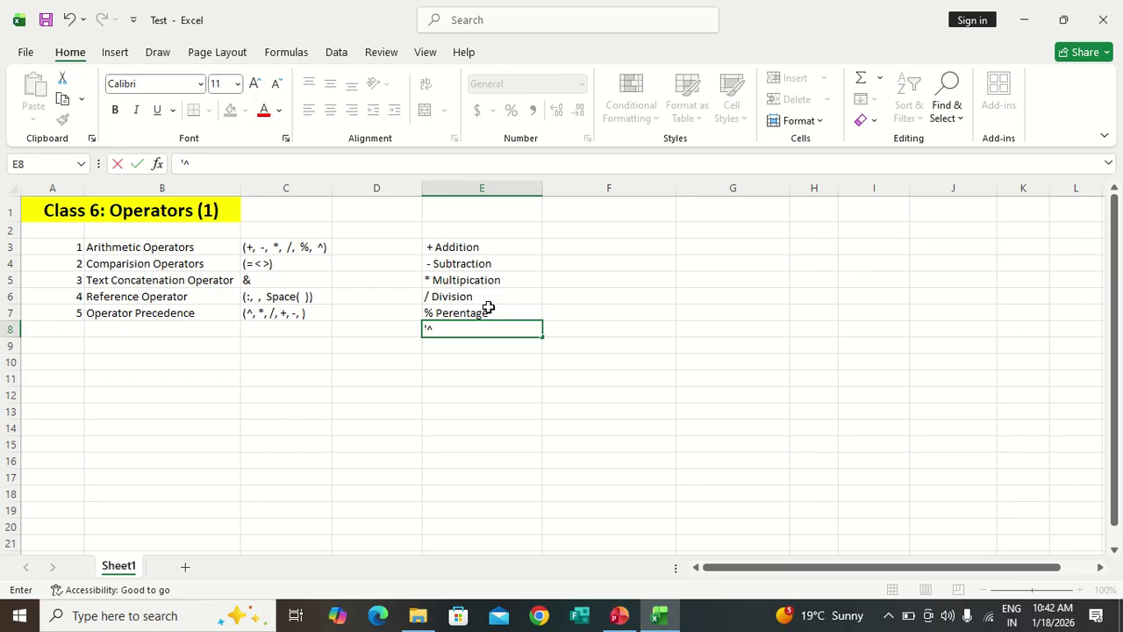
{"action": "type", "text": " Exponenti"}
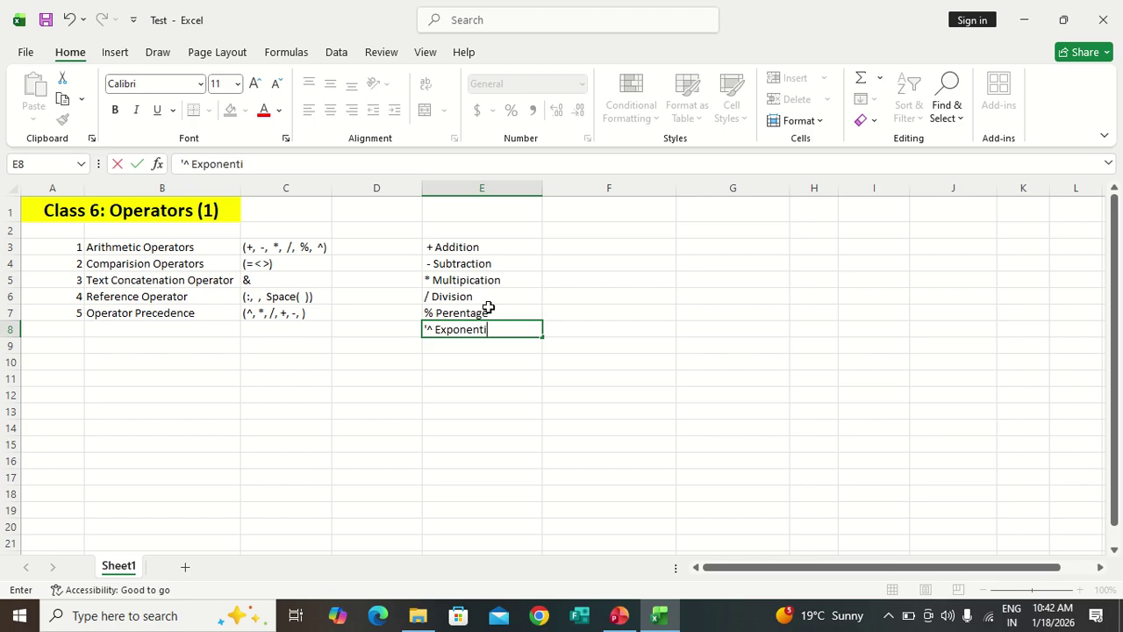
{"action": "type", "text": "ation"}
{"action": "key", "text": "Return"}
{"action": "key", "text": "Up"}
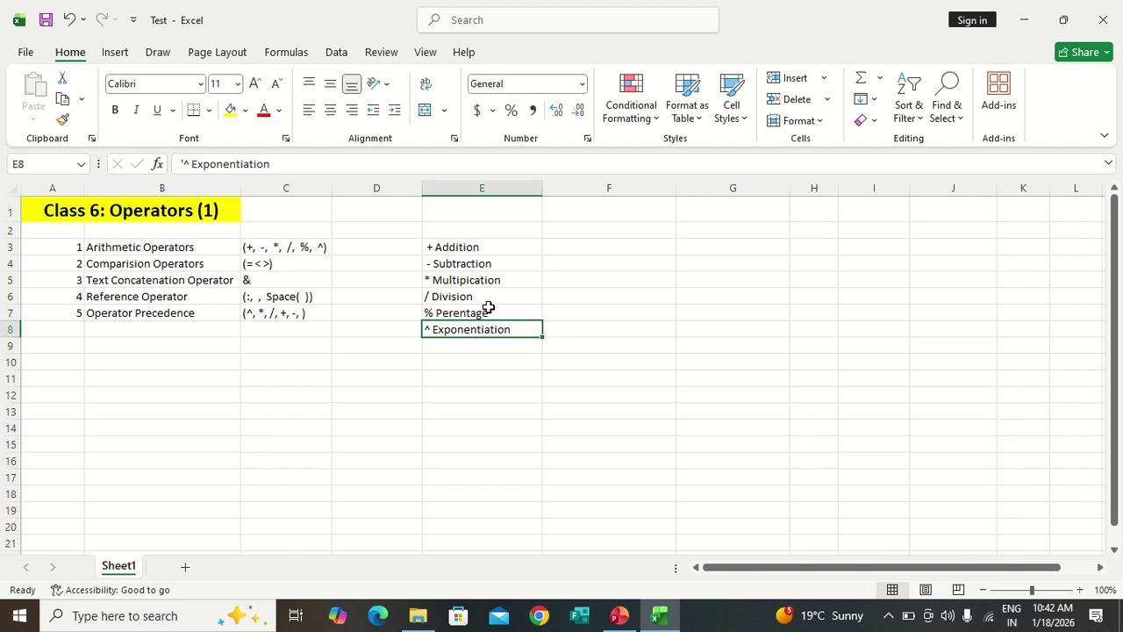
Step: Review the arithmetic operator labels listed in E3:E8
{"action": "key", "text": "Up"}
{"action": "key", "text": "Down"}
{"action": "key", "text": "Up"}
{"action": "key", "text": "Up"}
{"action": "key", "text": "Up"}
{"action": "key", "text": "Up"}
{"action": "key", "text": "Up"}
{"action": "key", "text": "ctrl+shift+Down"}
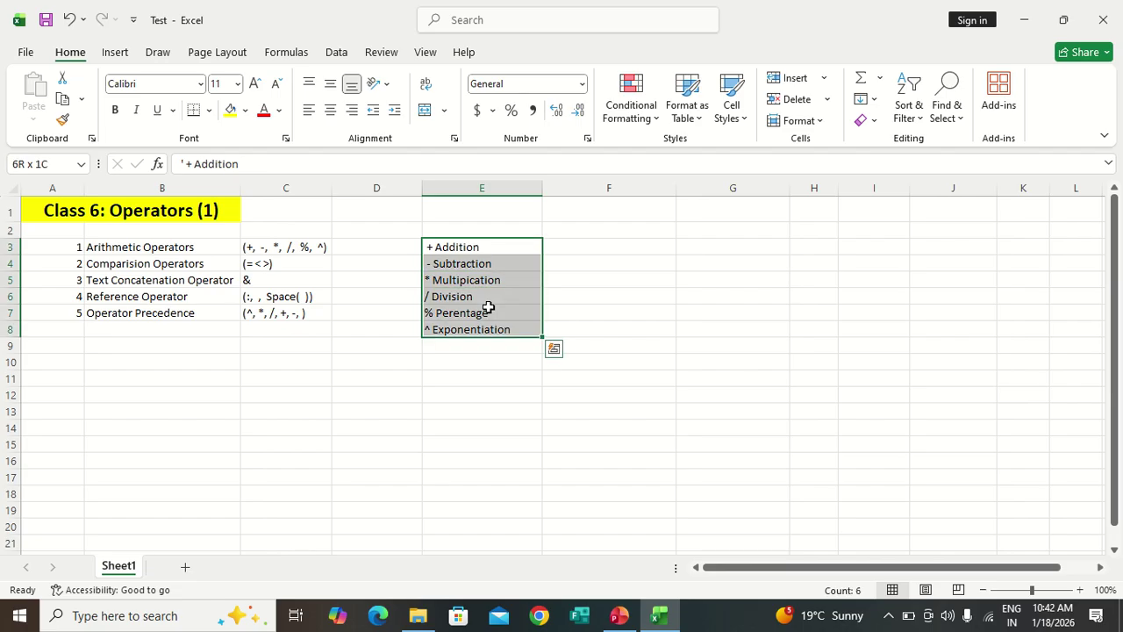
{"action": "key", "text": "ctrl+shift+Up"}
{"action": "key", "text": "ctrl+shift+Down"}
{"action": "key", "text": "ctrl+shift+Up"}
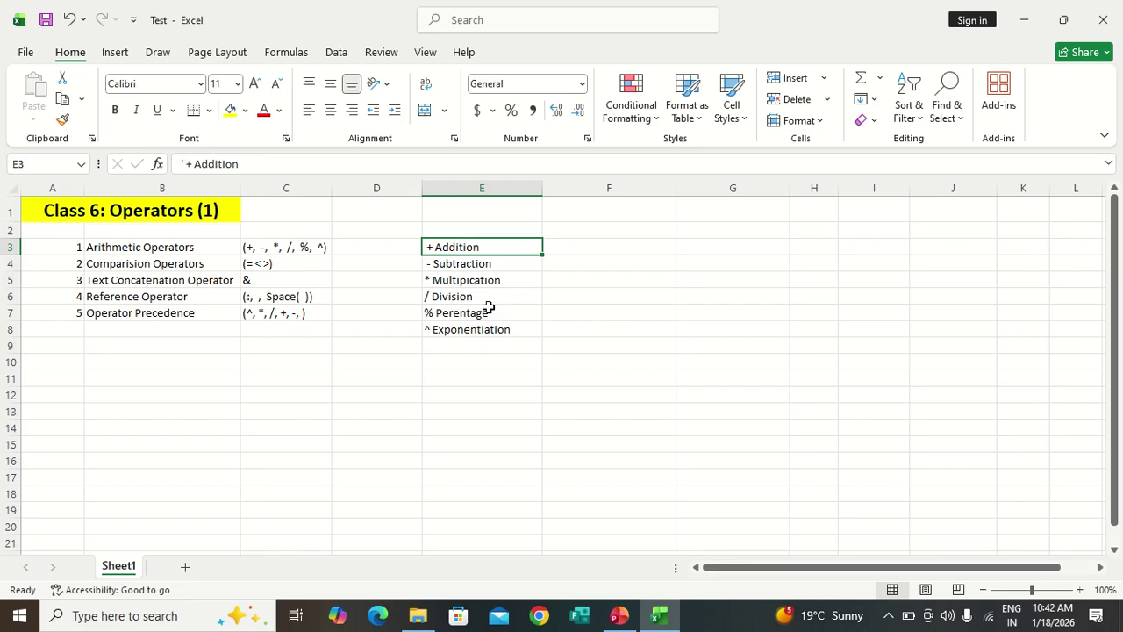
{"action": "key", "text": "Right"}
{"action": "key", "text": "Right"}
{"action": "key", "text": "Left"}
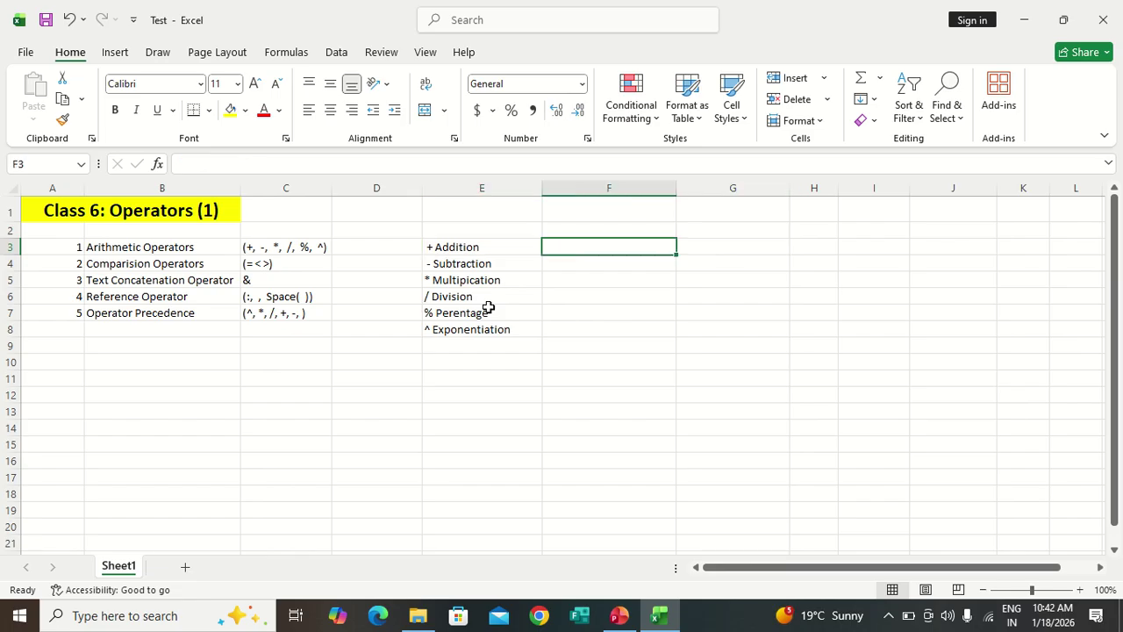
{"action": "key", "text": "Right"}
{"action": "key", "text": "Left"}
{"action": "key", "text": "Right"}
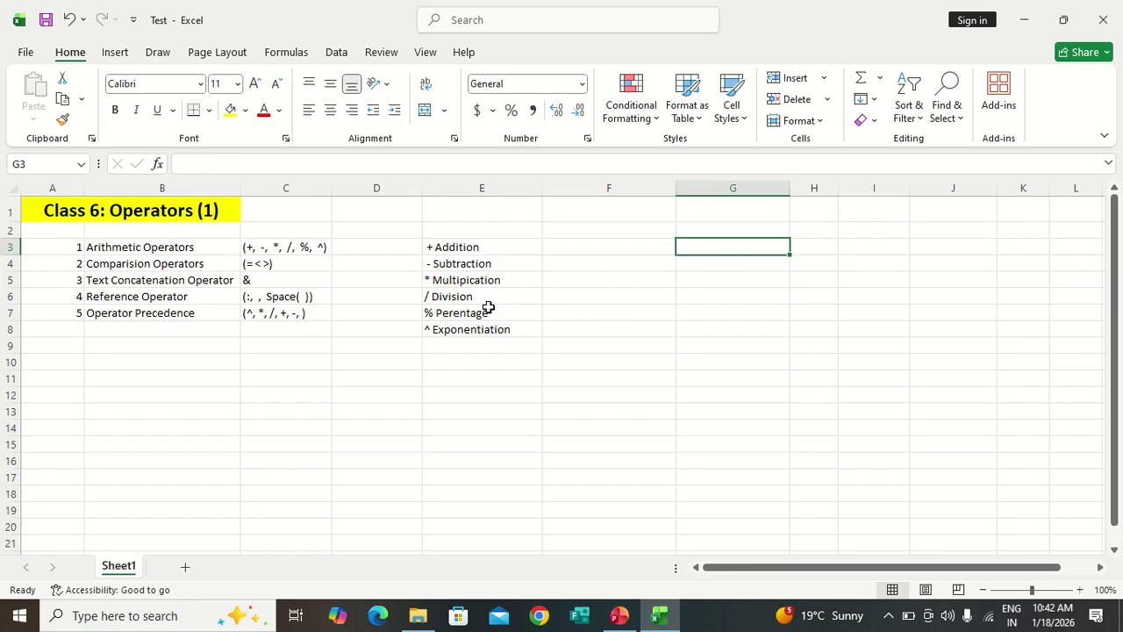
{"action": "key", "text": "Left"}
{"action": "key", "text": "Right"}
{"action": "key", "text": "Left"}
{"action": "type", "text": "5"}
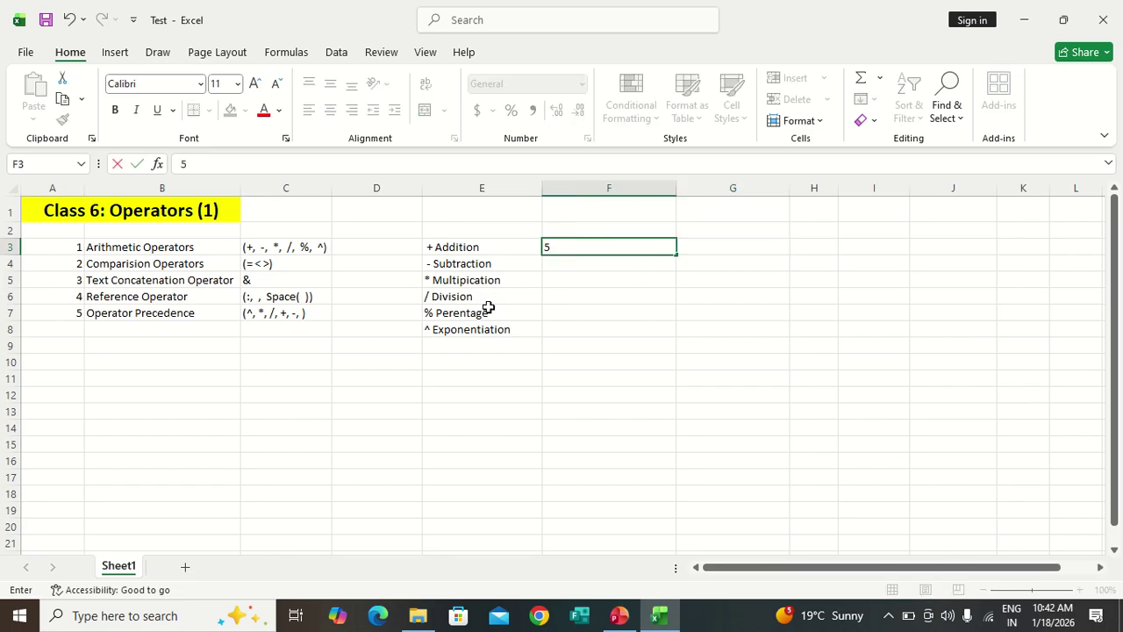
{"action": "key", "text": "Right"}
{"action": "type", "text": "1"}
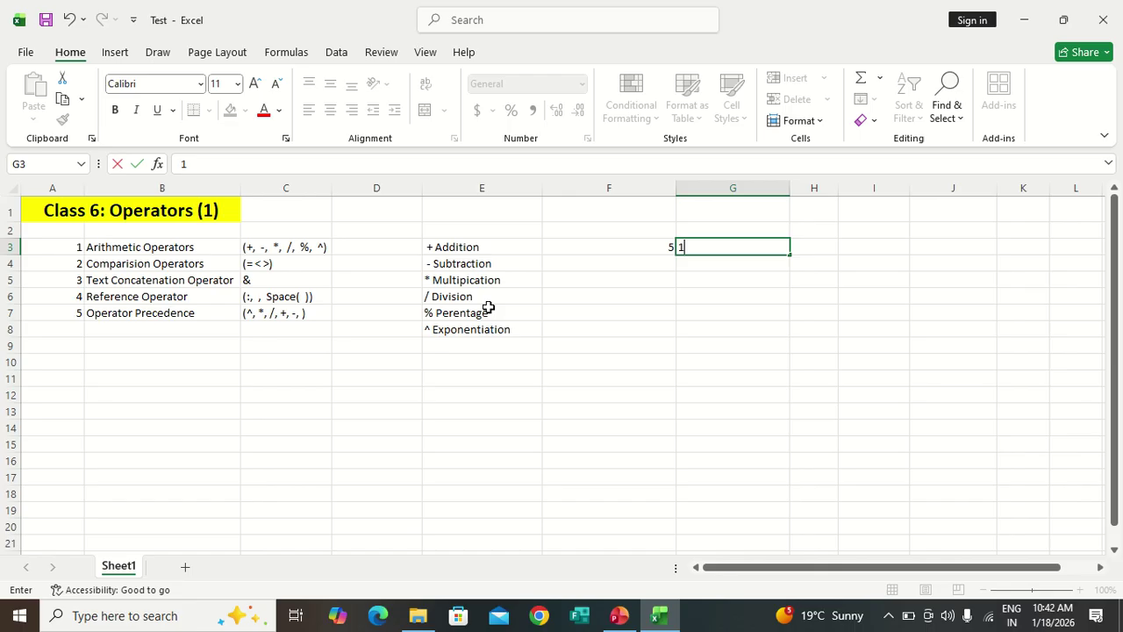
{"action": "type", "text": "0"}
{"action": "key", "text": "Escape"}
{"action": "key", "text": "Left"}
{"action": "key", "text": "BackSpace"}
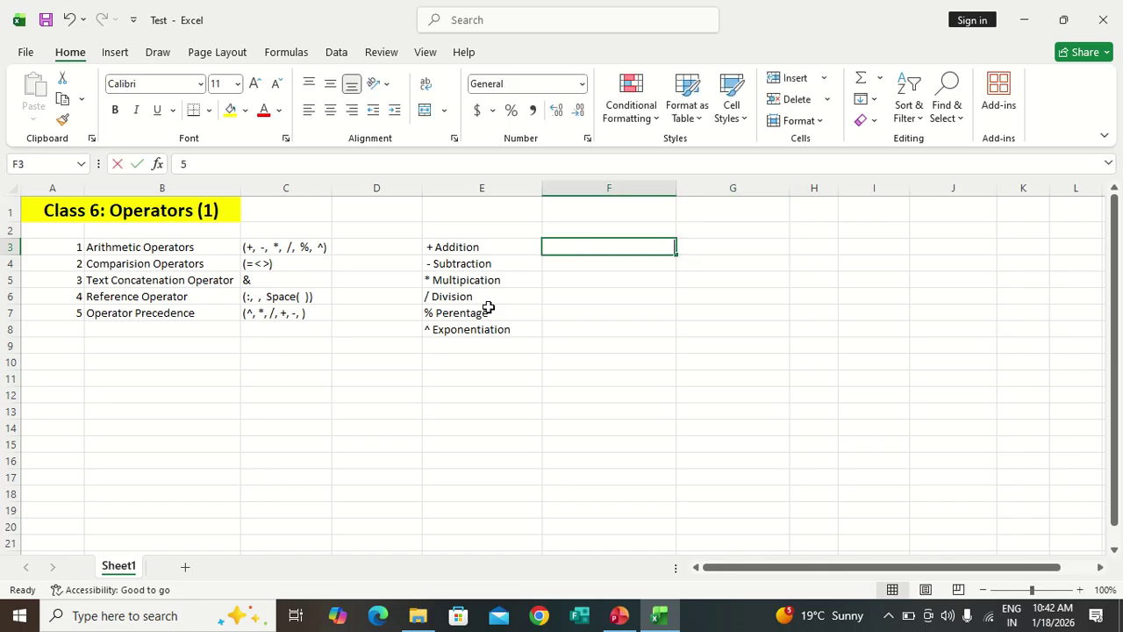
Step: Enter 10 in F3 and 5 in G3 as sample numbers for the addition example
{"action": "type", "text": "10"}
{"action": "key", "text": "Right"}
{"action": "type", "text": "5"}
{"action": "key", "text": "Right"}
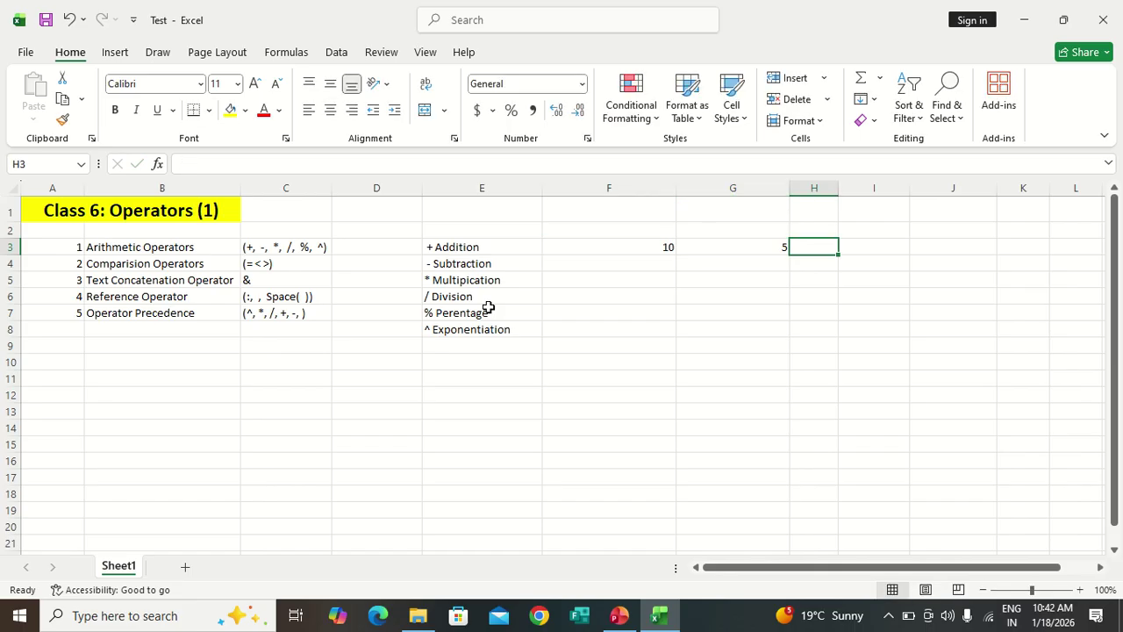
Step: Add the two sample numbers in H3 with the formula =F3+G3
{"action": "key", "text": "Left"}
{"action": "type", "text": "="}
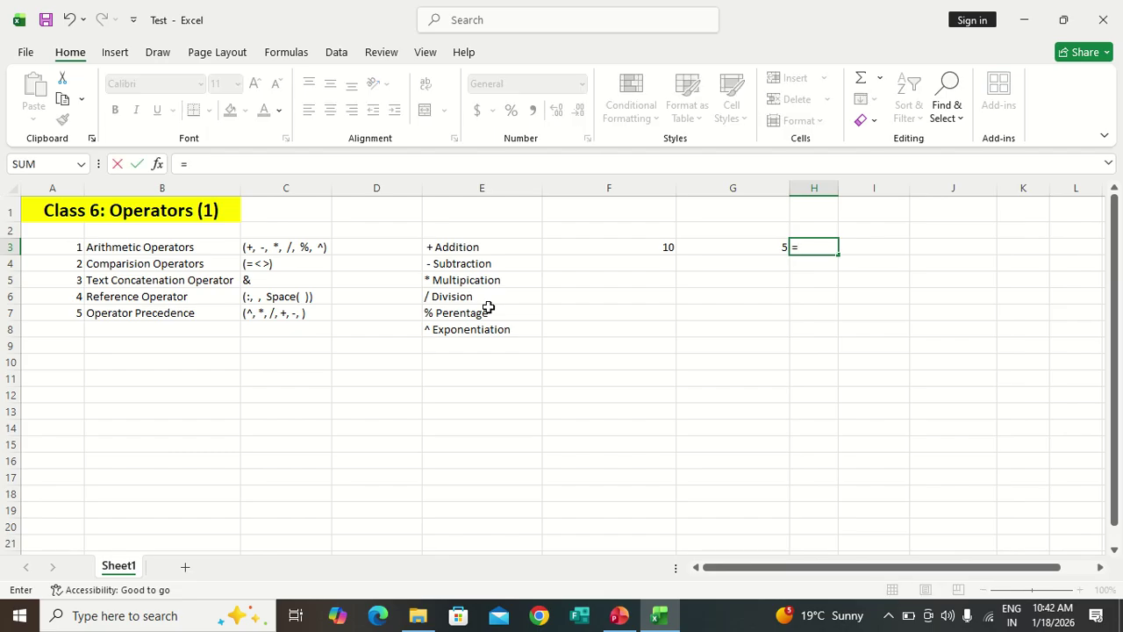
{"action": "left_click", "coordinate": [647, 247]}
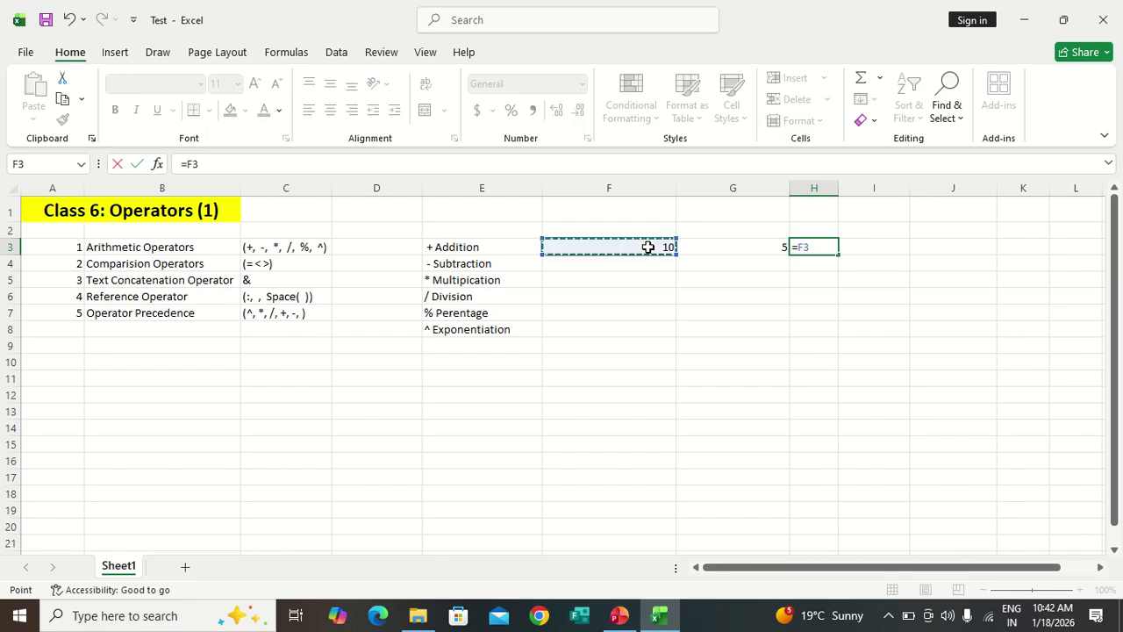
{"action": "type", "text": "+"}
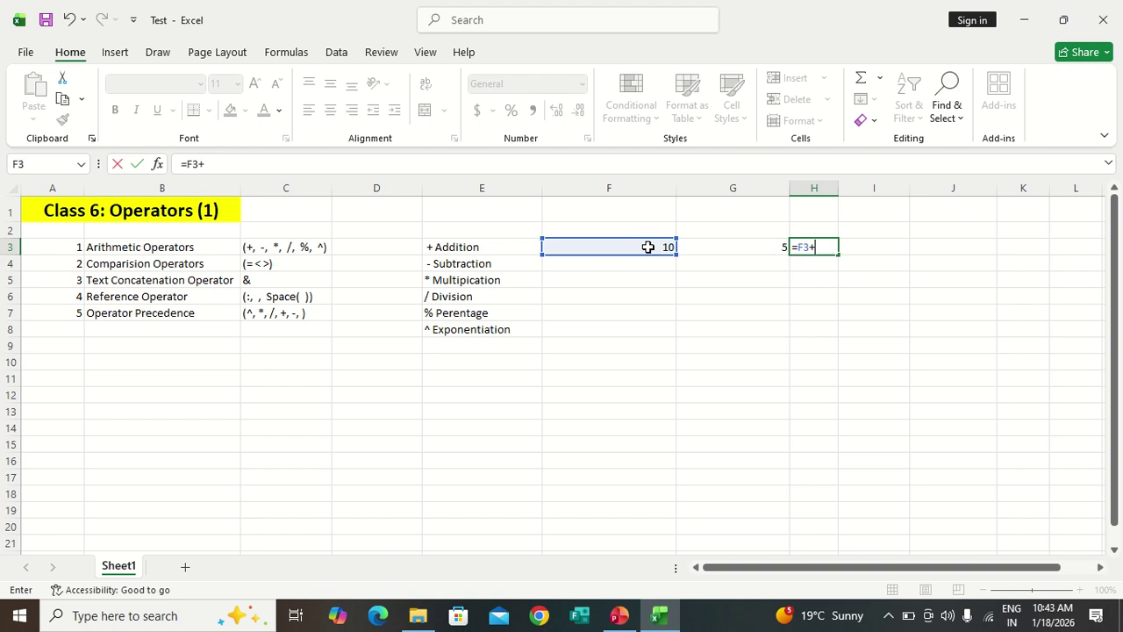
{"action": "left_click", "coordinate": [740, 245]}
{"action": "key", "text": "Return"}
{"action": "key", "text": "Up"}
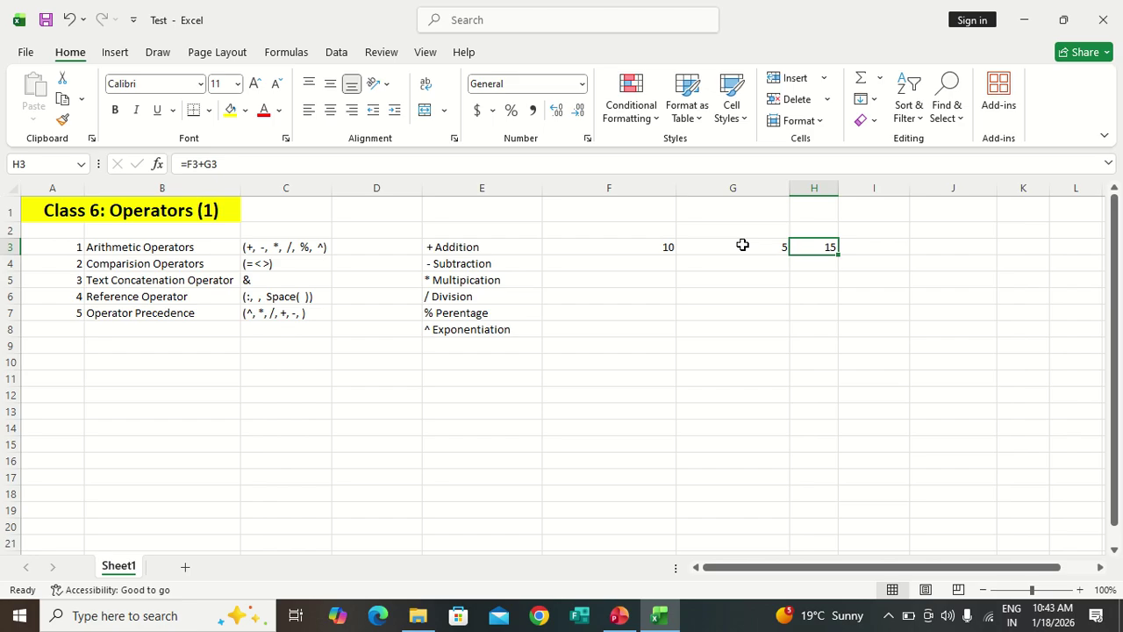
Step: Fill the sample numbers in F3:G3 down through row 5 for the subtraction and multiplication examples
{"action": "key", "text": "shift+Left"}
{"action": "key", "text": "shift+Left"}
{"action": "key", "text": "shift+Down"}
{"action": "key", "text": "shift+Down"}
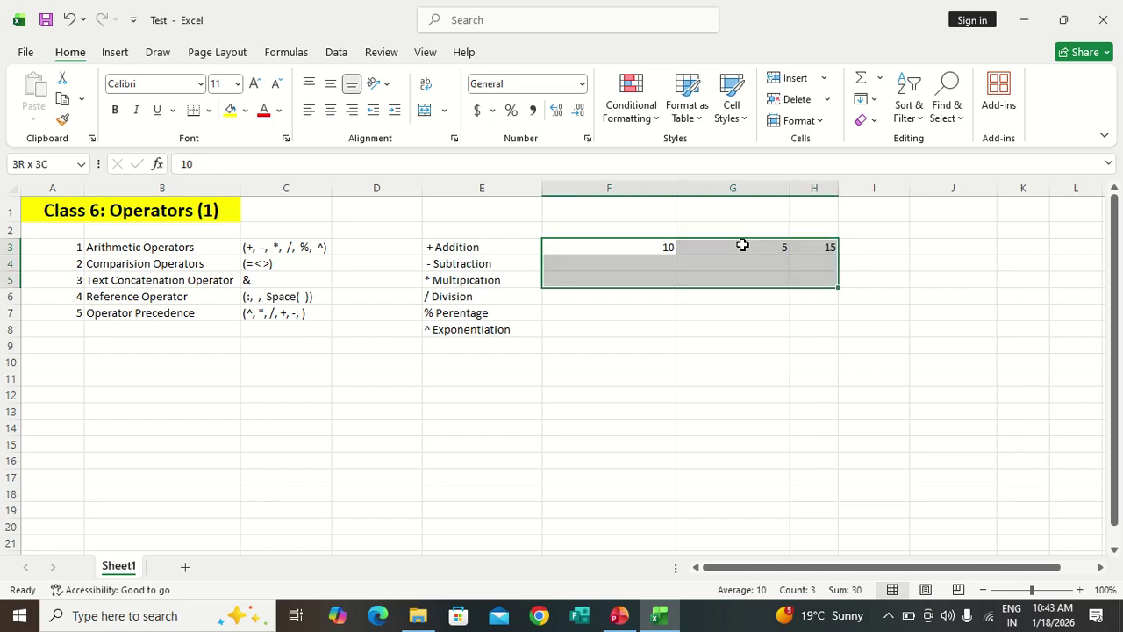
{"action": "key", "text": "shift+Down"}
{"action": "key", "text": "shift+Up"}
{"action": "key", "text": "shift+Left"}
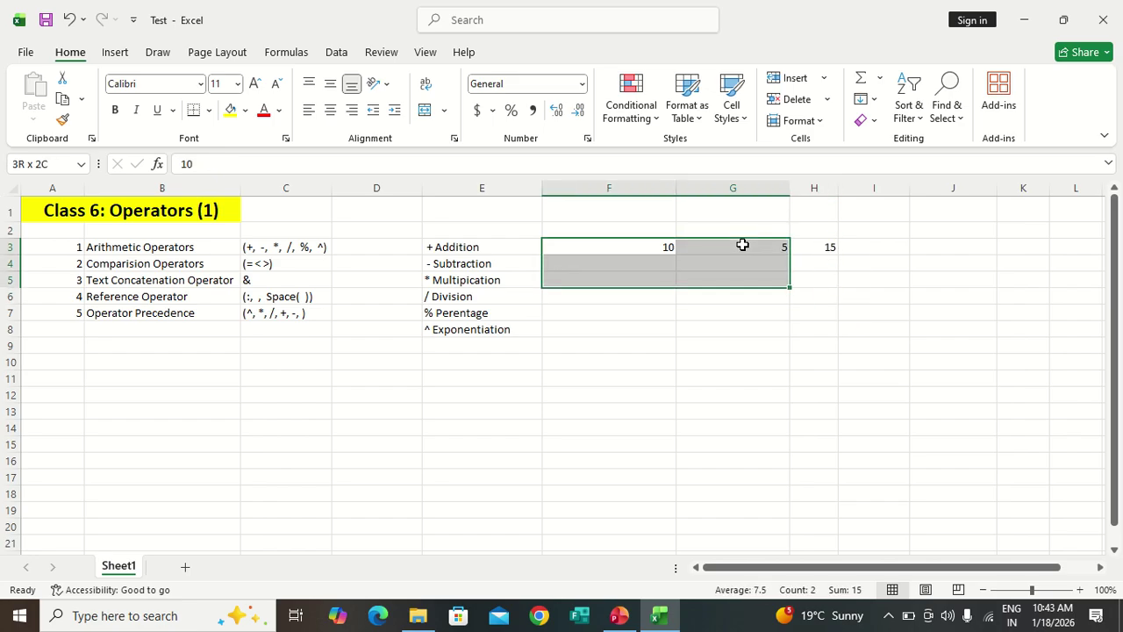
{"action": "key", "text": "ctrl+d"}
Step: Subtract the second sample number from the first in H4 with the formula =F4-G4
{"action": "key", "text": "Left"}
{"action": "key", "text": "Down"}
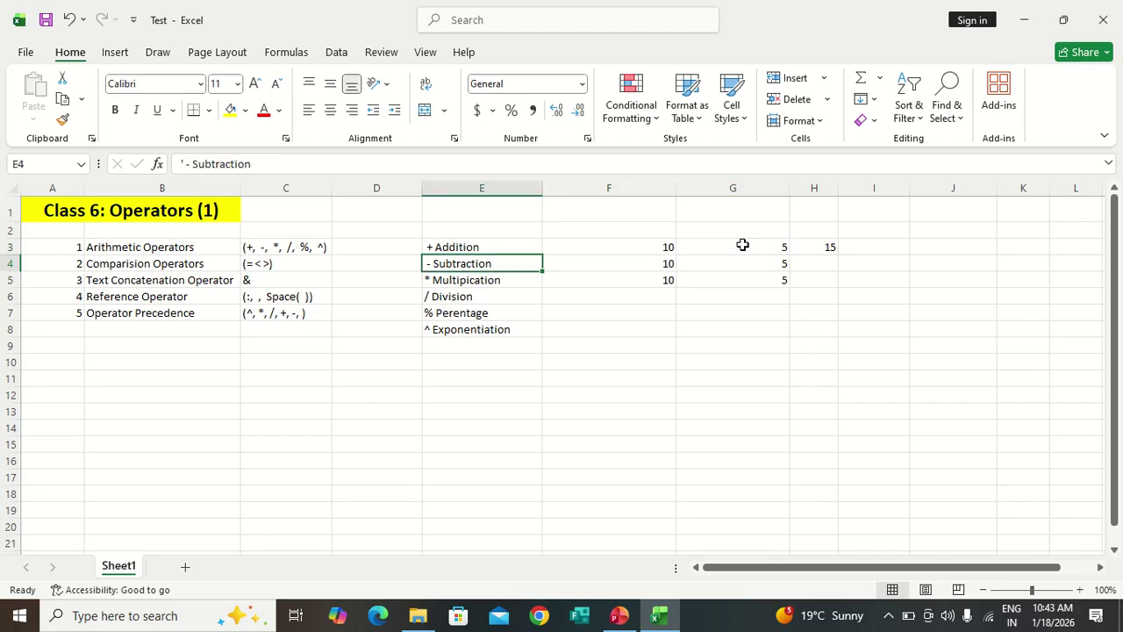
{"action": "key", "text": "Right"}
{"action": "key", "text": "Right"}
{"action": "key", "text": "Right"}
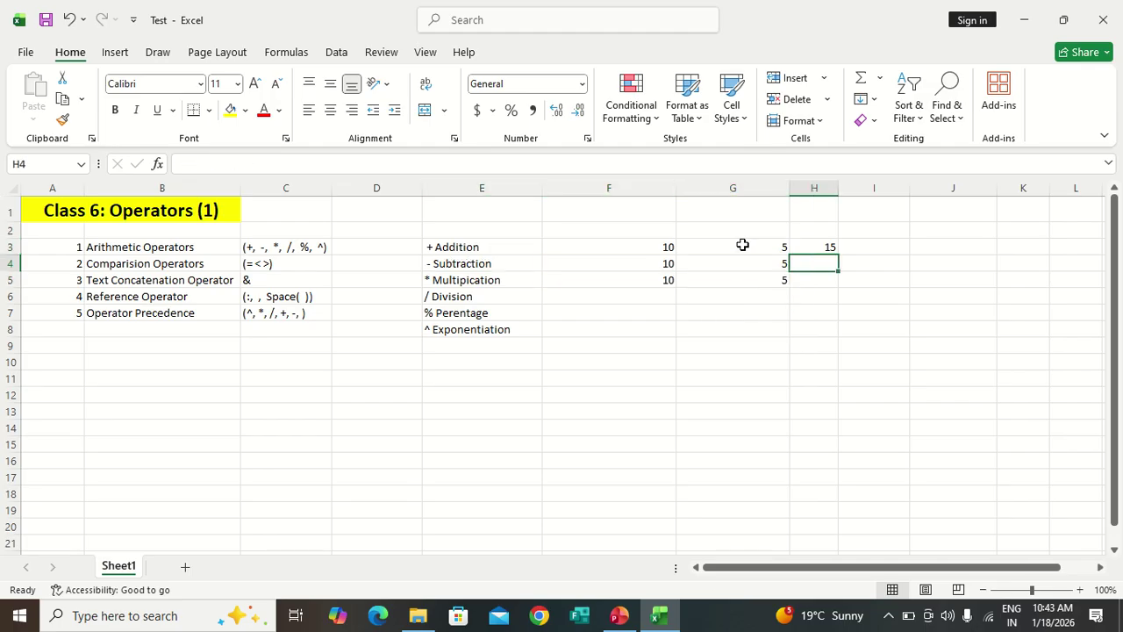
{"action": "type", "text": "="}
{"action": "left_click", "coordinate": [673, 265]}
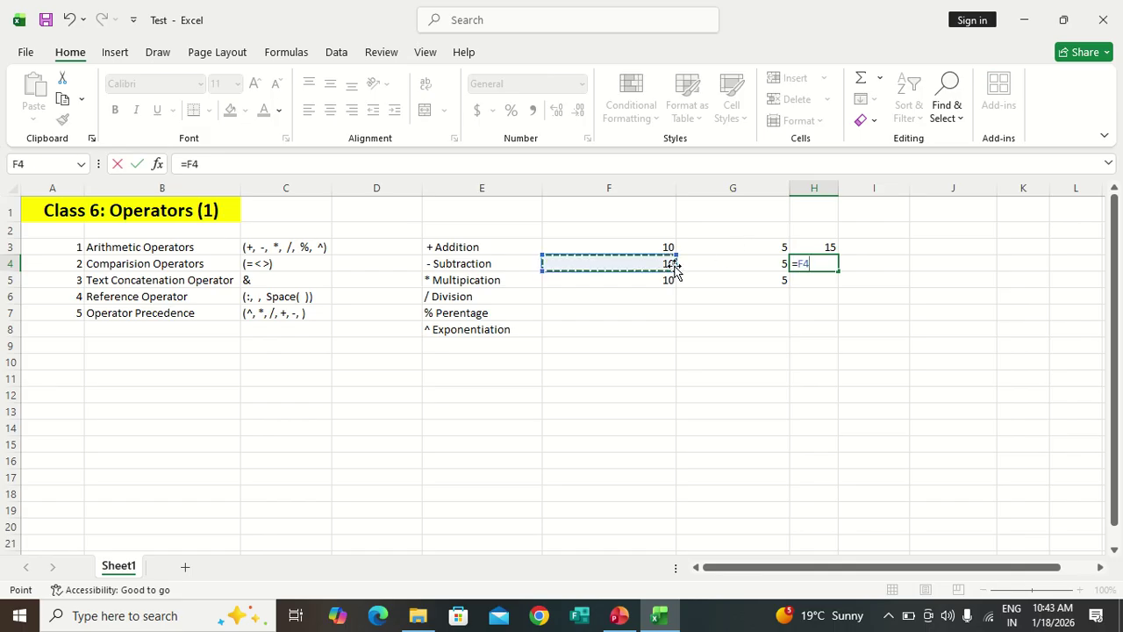
{"action": "type", "text": "-"}
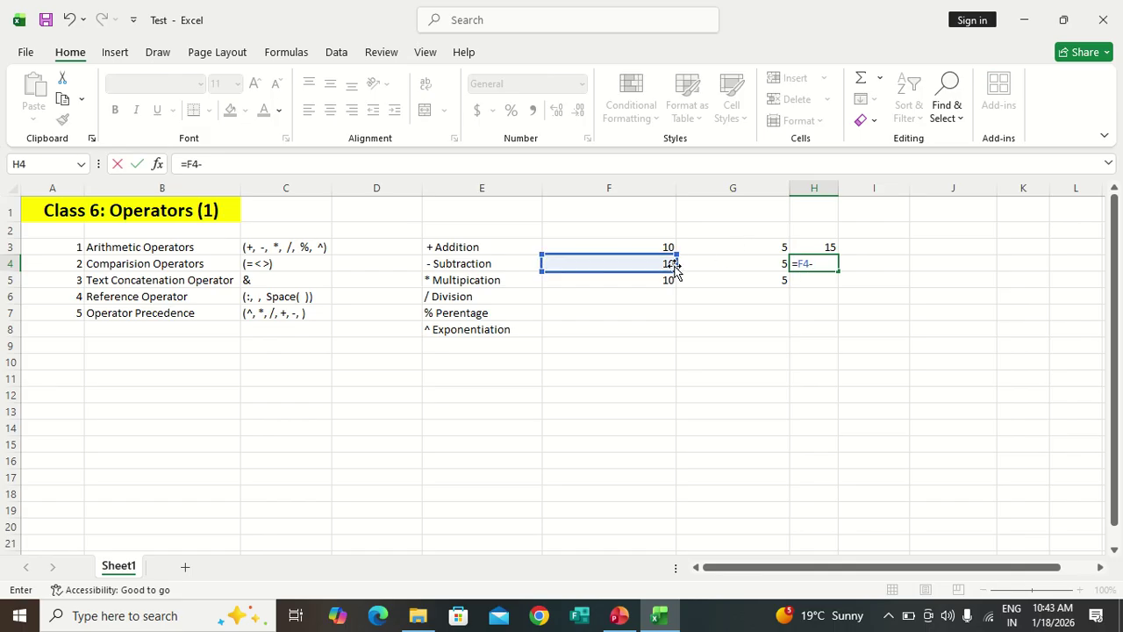
{"action": "left_click", "coordinate": [754, 266]}
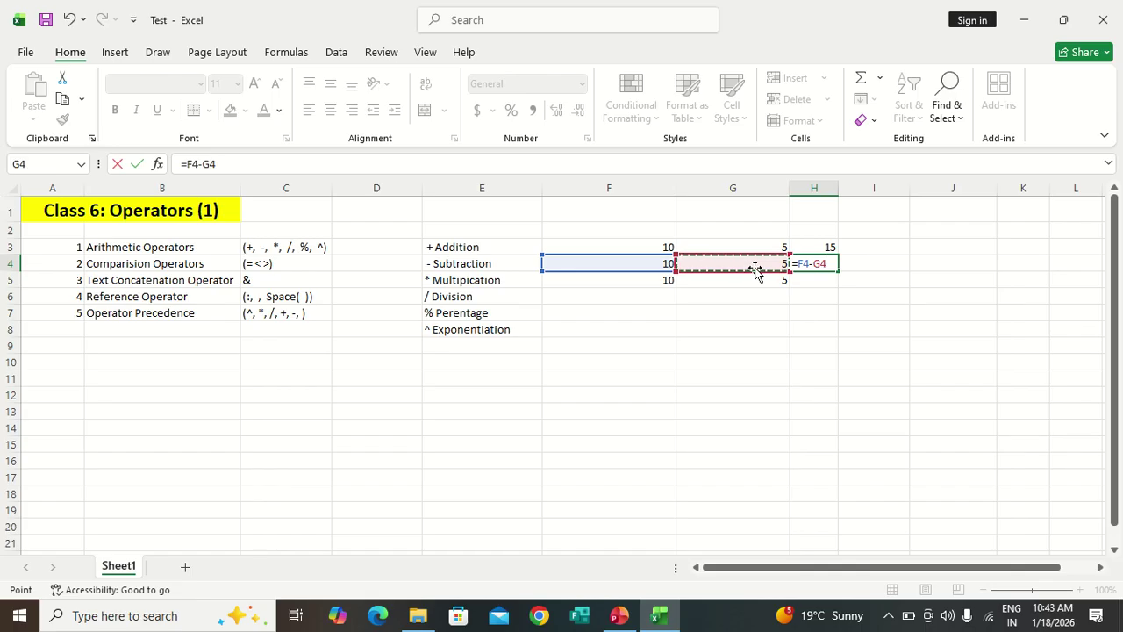
{"action": "key", "text": "Return"}
{"action": "key", "text": "Up"}
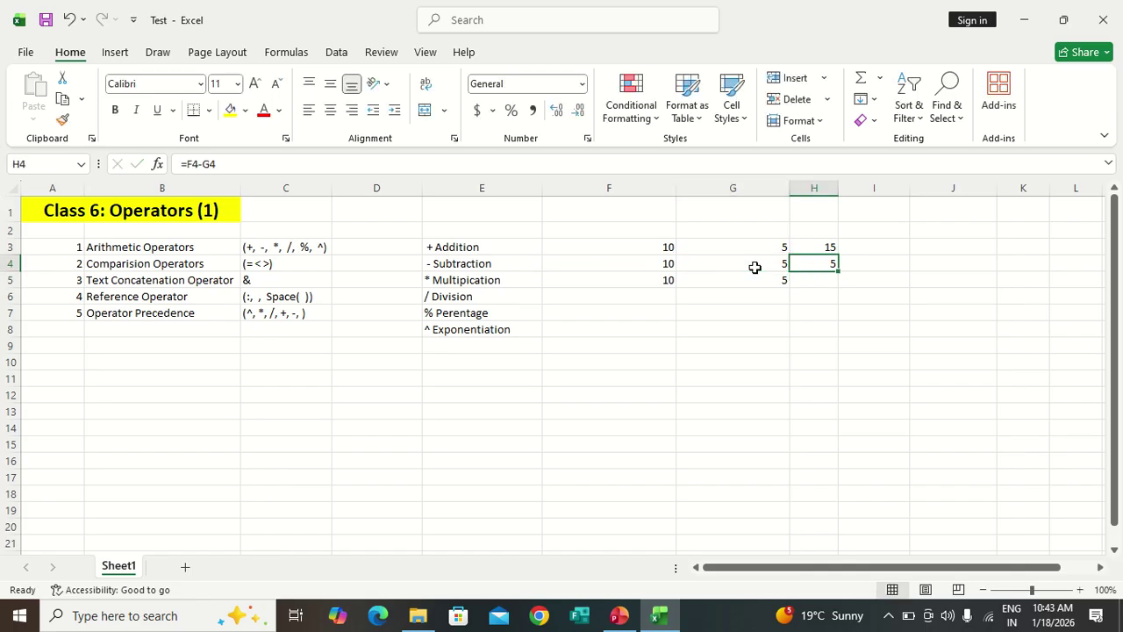
Step: Multiply the two sample numbers in H5 with the formula =F5*G5
{"action": "key", "text": "Down"}
{"action": "key", "text": "shift+Left"}
{"action": "key", "text": "shift+Right"}
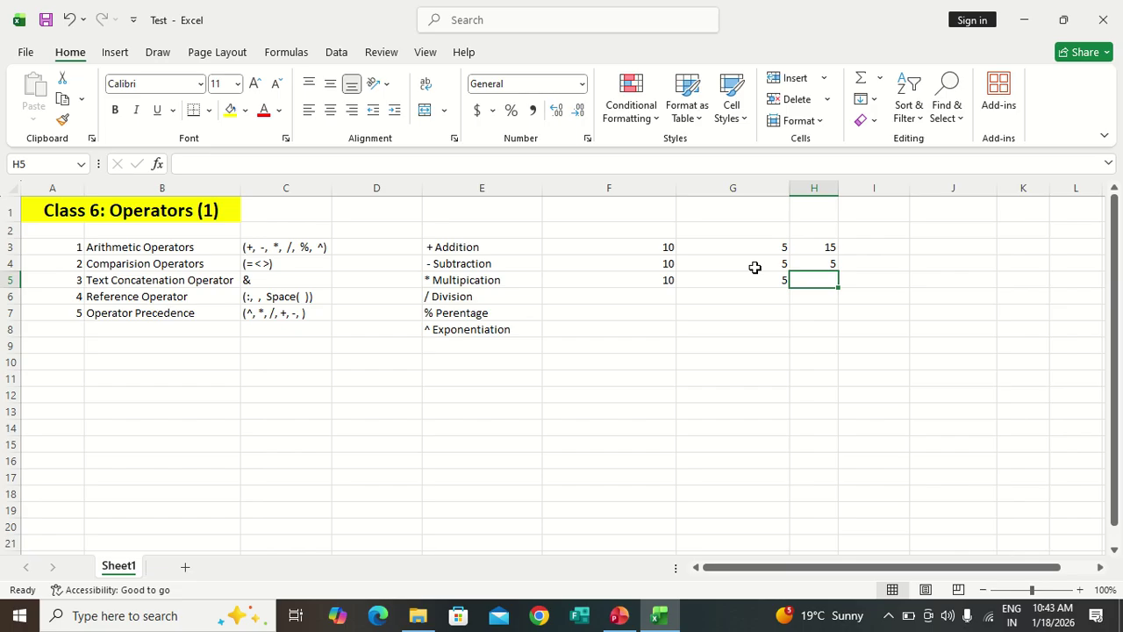
{"action": "type", "text": "="}
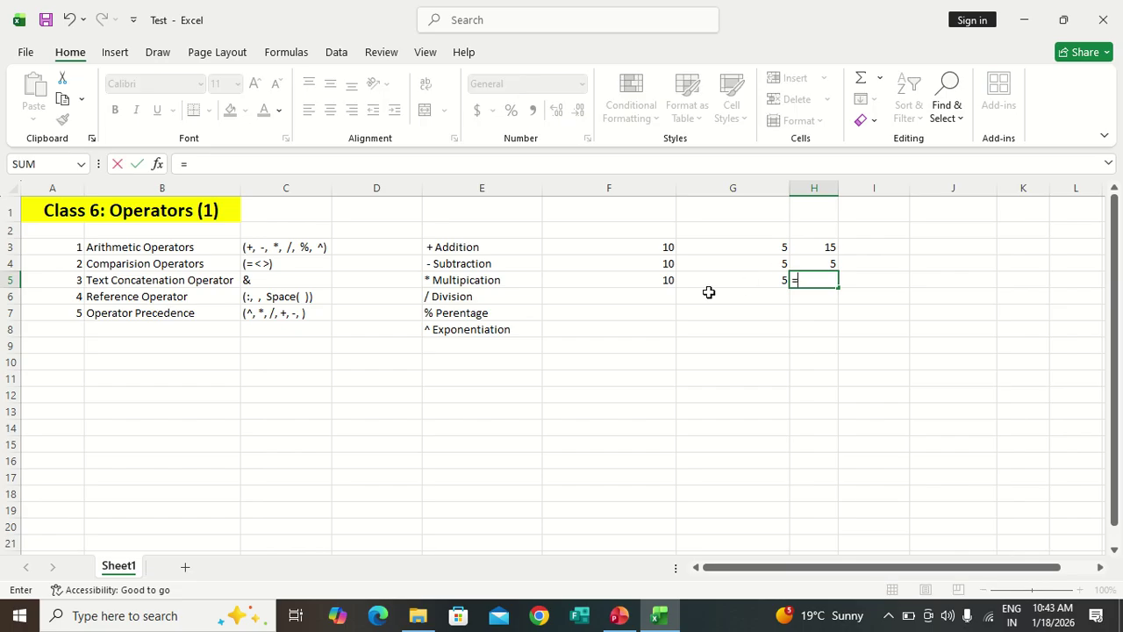
{"action": "left_click", "coordinate": [666, 281]}
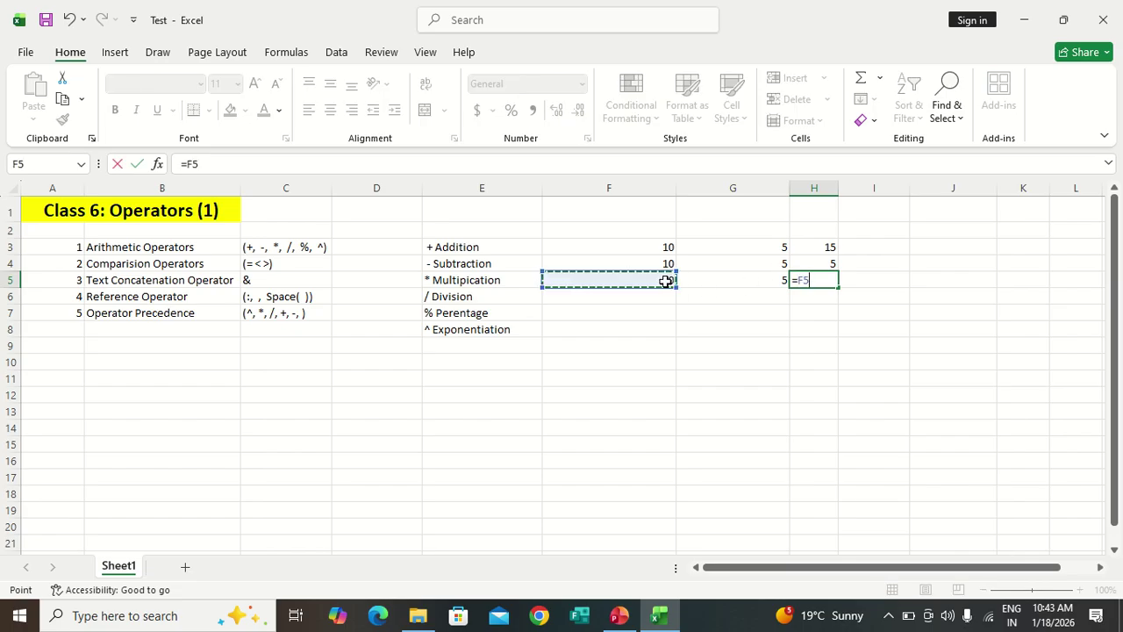
{"action": "type", "text": "*"}
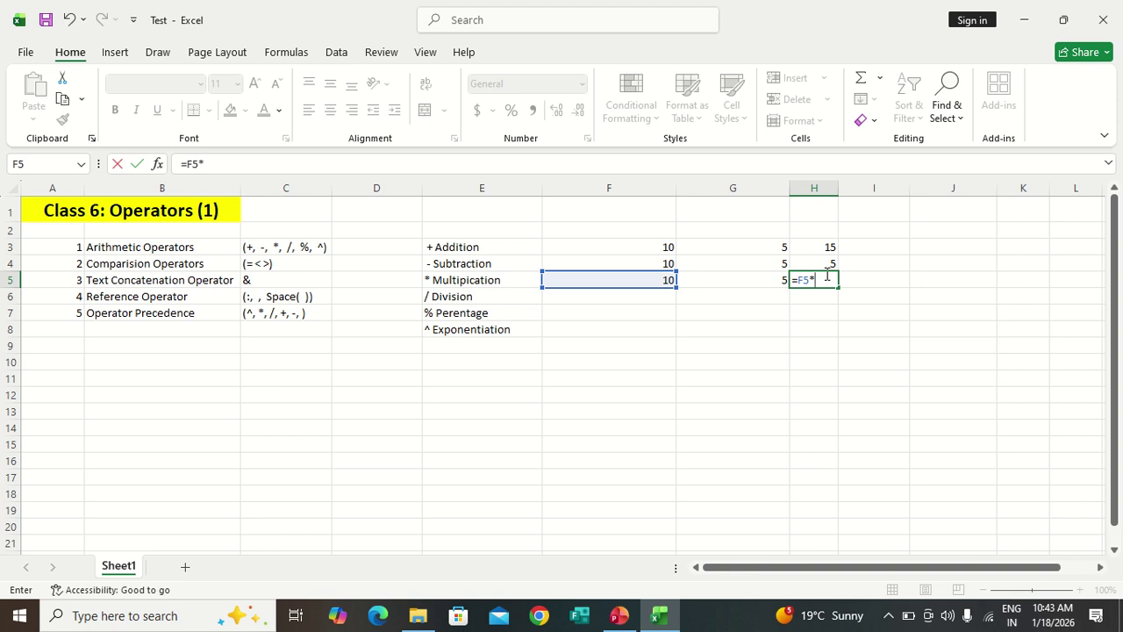
{"action": "left_click", "coordinate": [770, 281]}
{"action": "key", "text": "Return"}
{"action": "key", "text": "Up"}
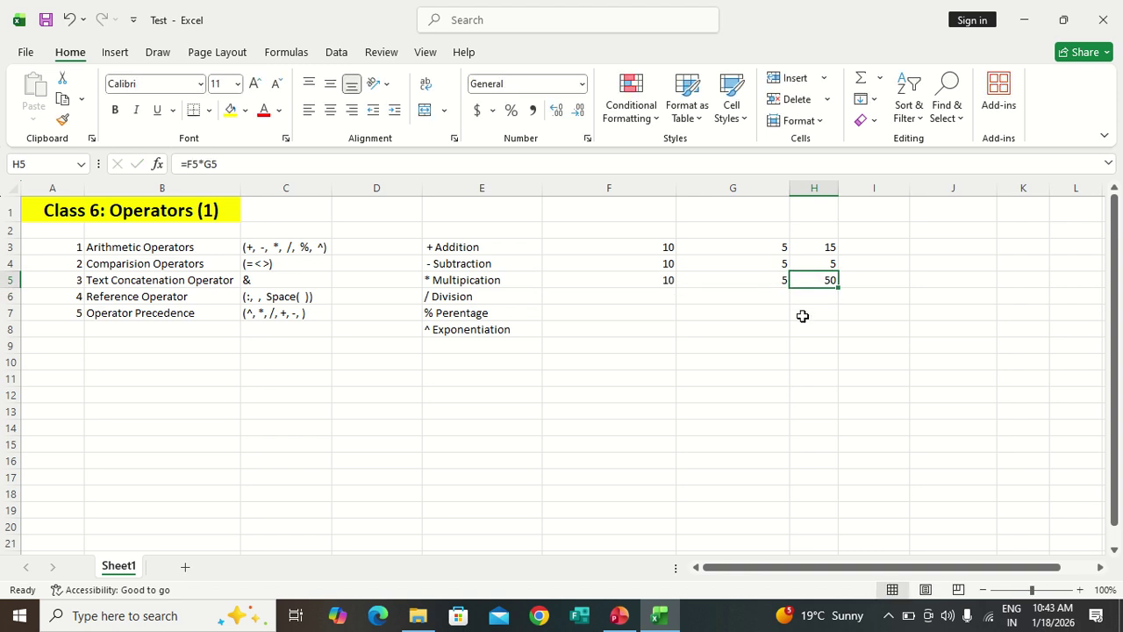
Step: Copy the sample numbers from row 5 into F6:G6 and divide them in H6 with the formula =F6/G6
{"action": "left_click_drag", "start_coordinate": [666, 295], "coordinate": [666, 296]}
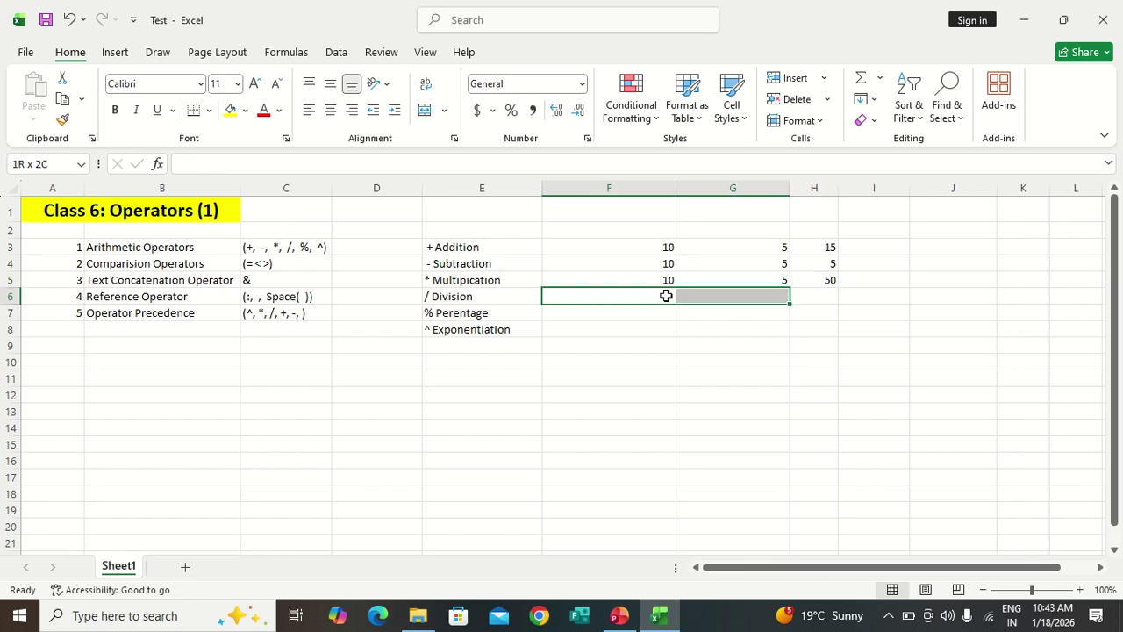
{"action": "key", "text": "ctrl+d"}
{"action": "key", "text": "Right"}
{"action": "key", "text": "Right"}
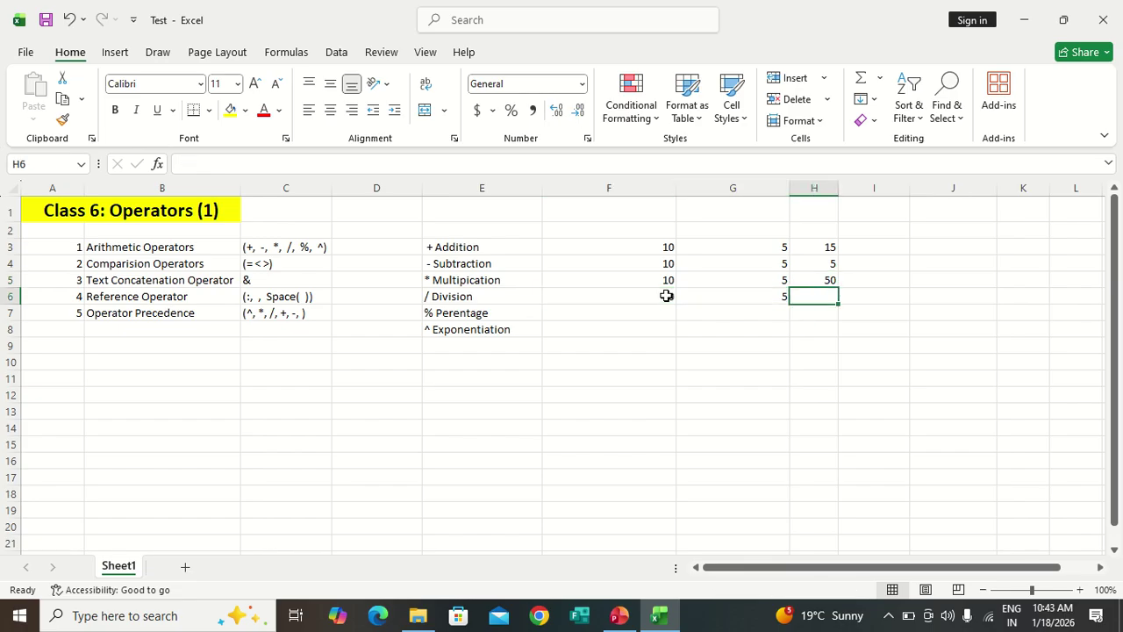
{"action": "type", "text": "="}
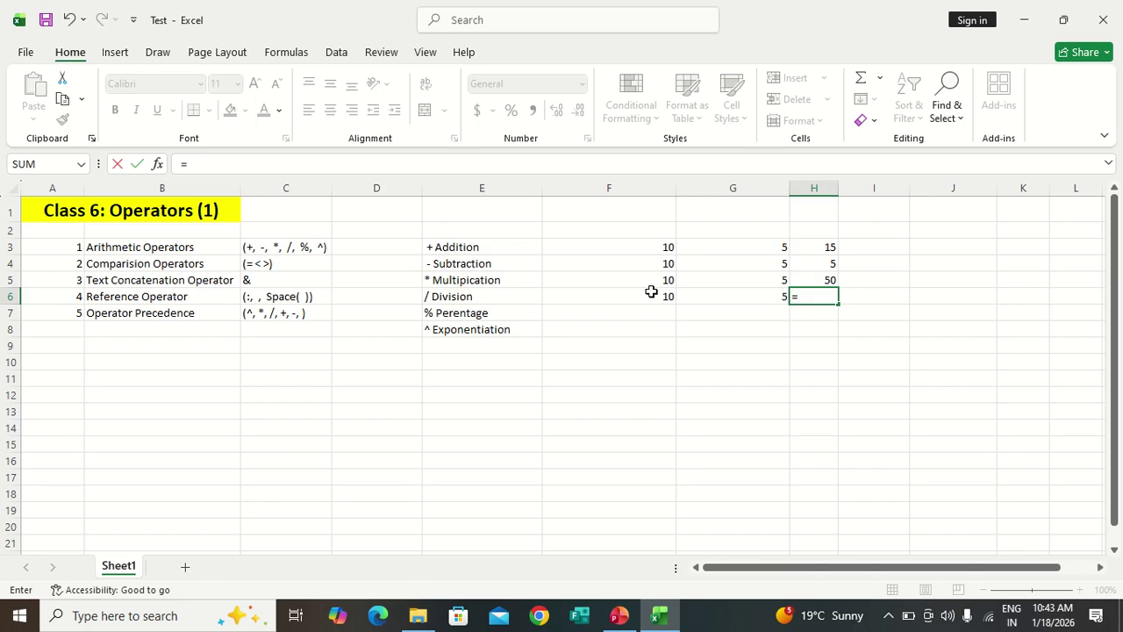
{"action": "left_click", "coordinate": [651, 296]}
{"action": "type", "text": "/"}
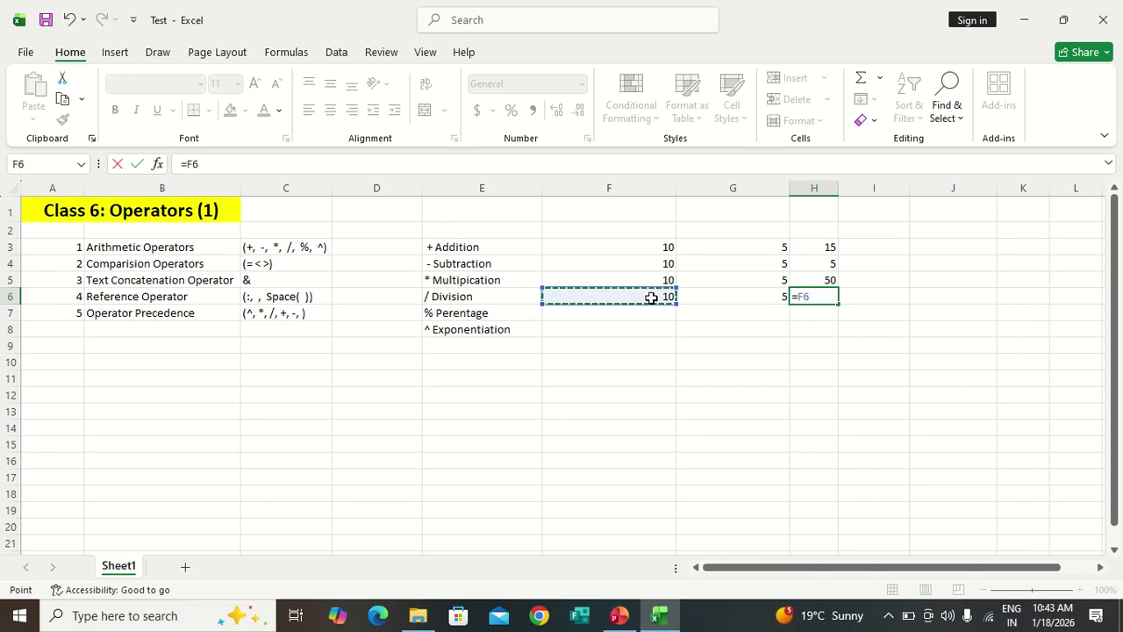
{"action": "left_click", "coordinate": [756, 294]}
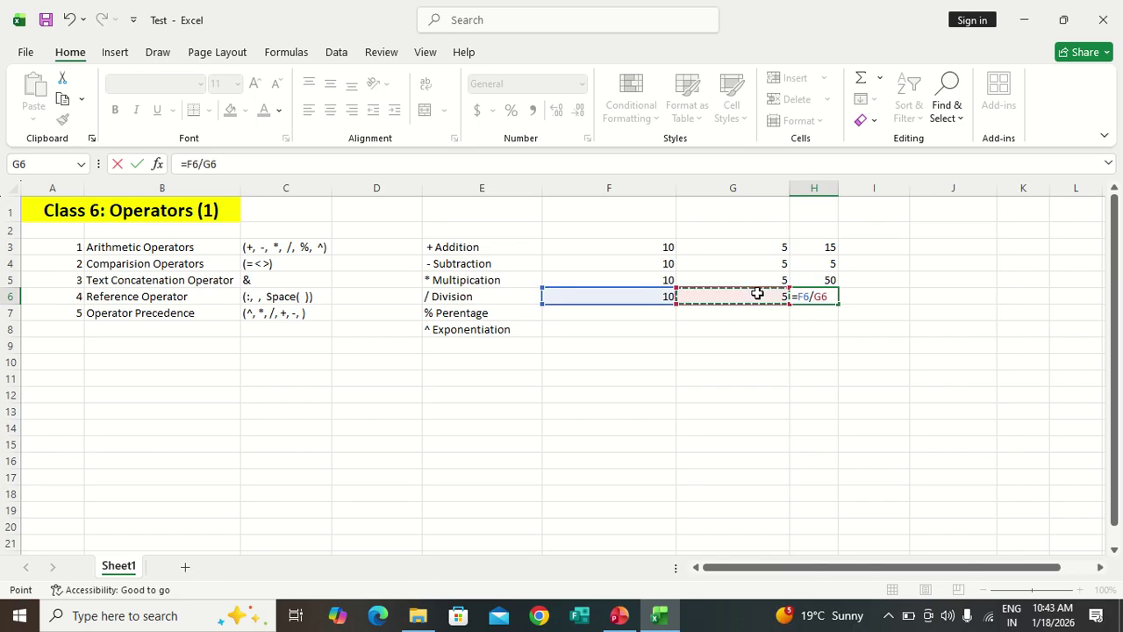
{"action": "key", "text": "Return"}
{"action": "key", "text": "Up"}
{"action": "key", "text": "shift+Up"}
{"action": "key", "text": "shift+Up"}
{"action": "key", "text": "shift+Up"}
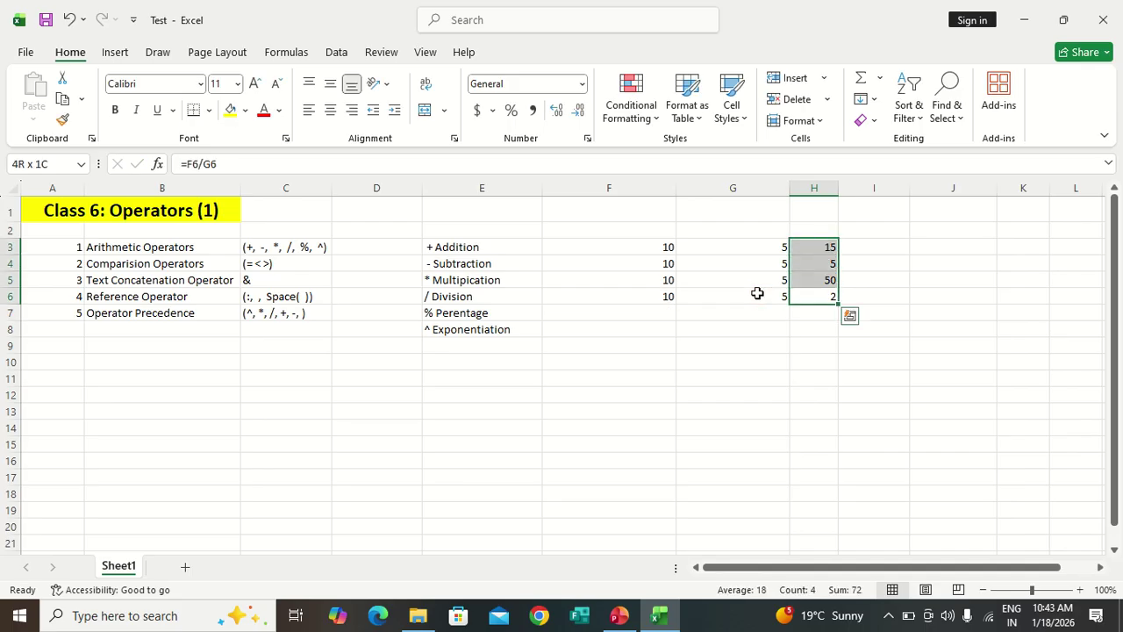
Step: Enter 100 in G7 as the sample number for the percentage example
{"action": "key", "text": "Down"}
{"action": "key", "text": "Left"}
{"action": "key", "text": "Left"}
{"action": "key", "text": "Left"}
{"action": "key", "text": "Right"}
{"action": "key", "text": "Right"}
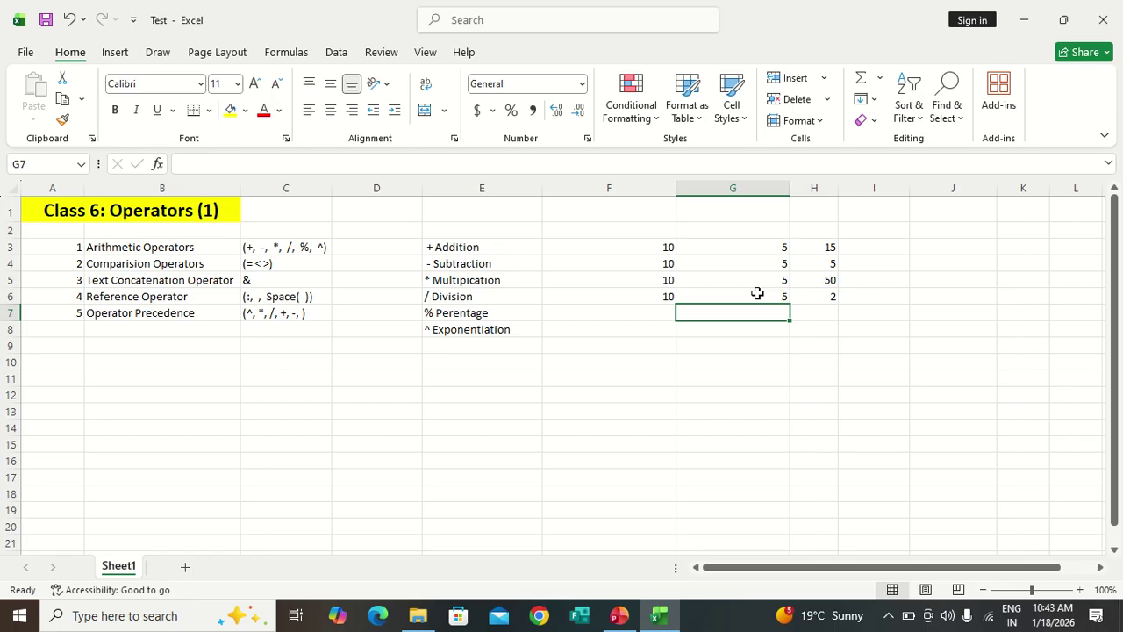
{"action": "type", "text": "100"}
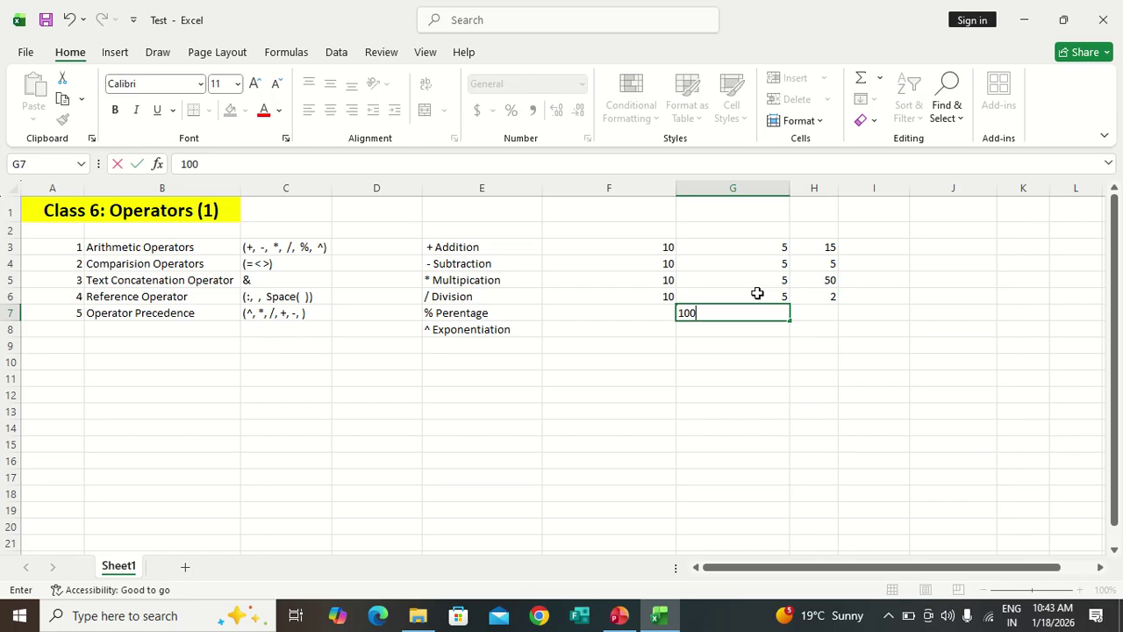
{"action": "key", "text": "Tab"}
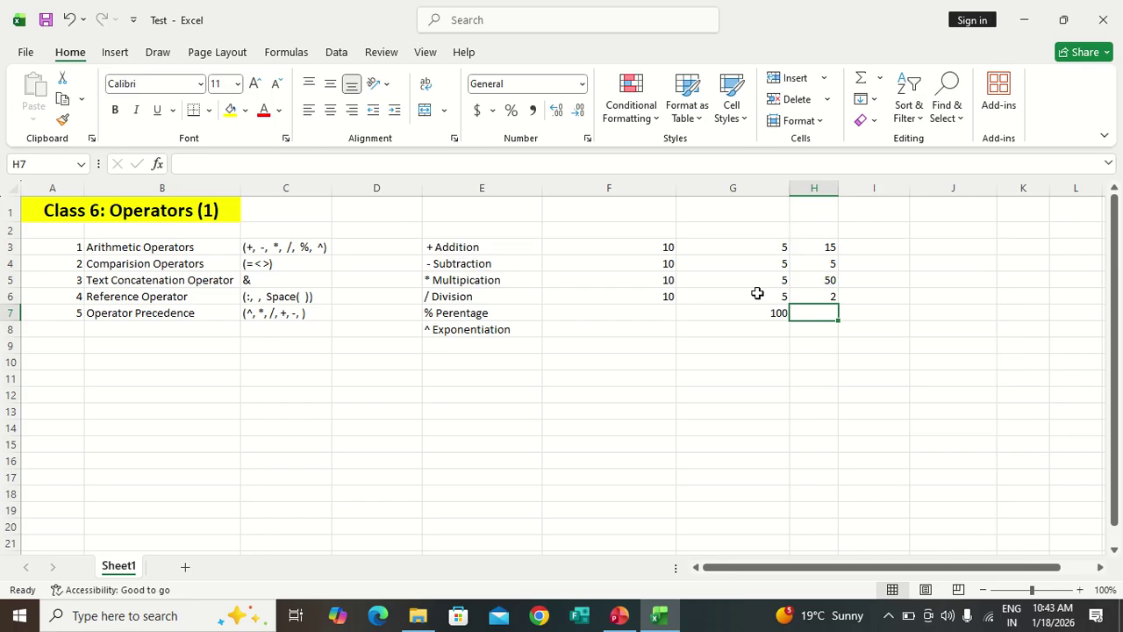
Step: Calculate 10 percent of the sample number in H7 with the formula =G7*10%
{"action": "key", "text": "Left"}
{"action": "key", "text": "Right"}
{"action": "type", "text": "="}
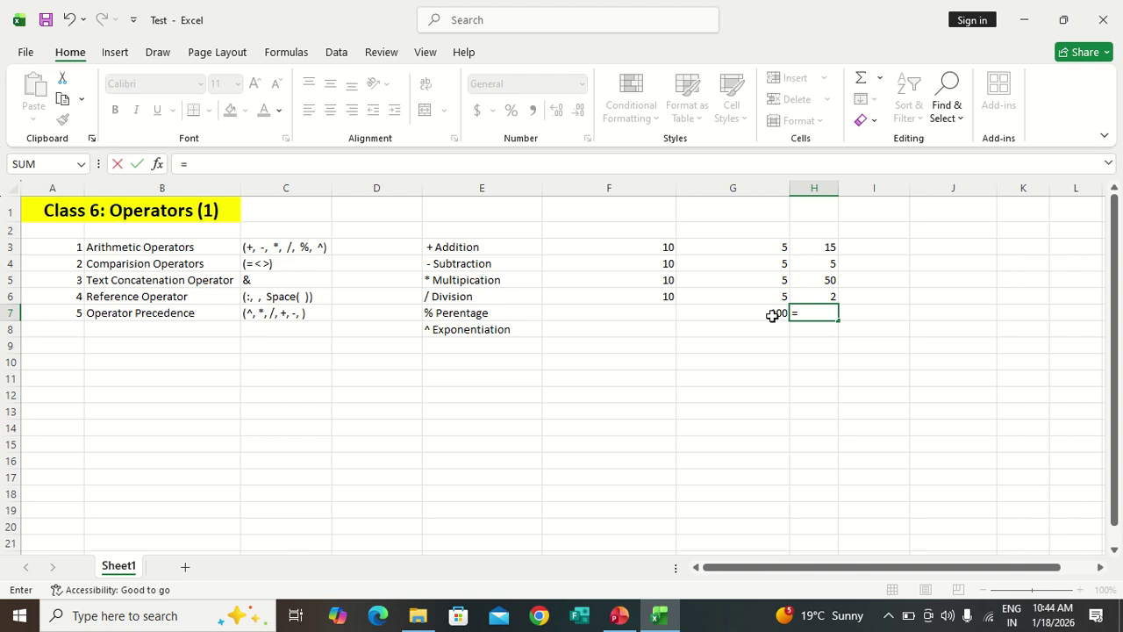
{"action": "left_click", "coordinate": [772, 316]}
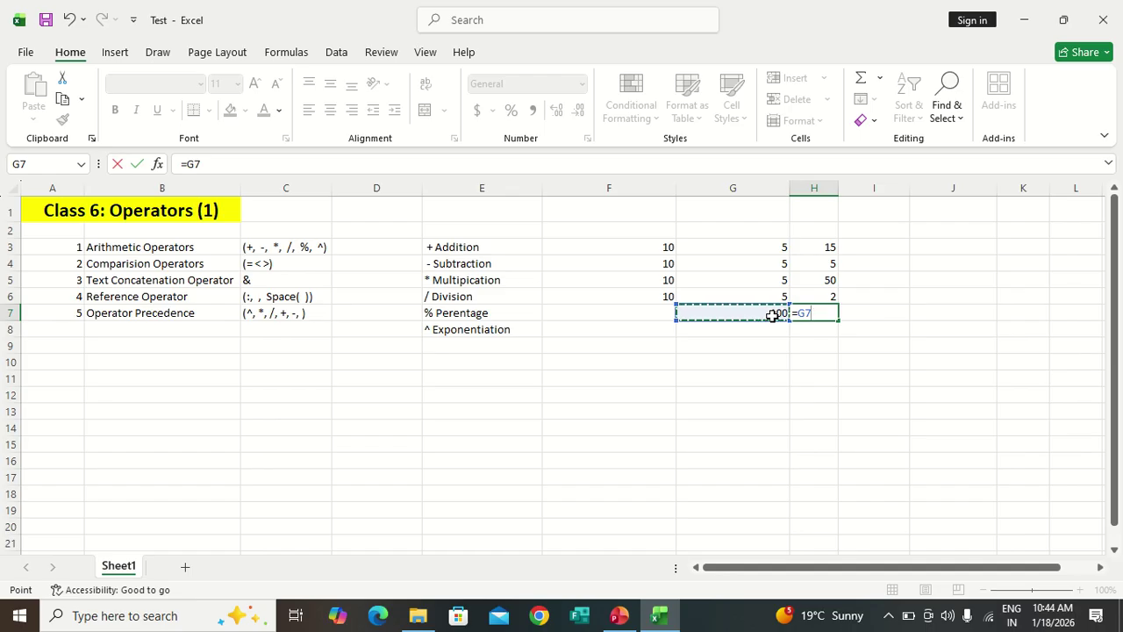
{"action": "type", "text": "*10%"}
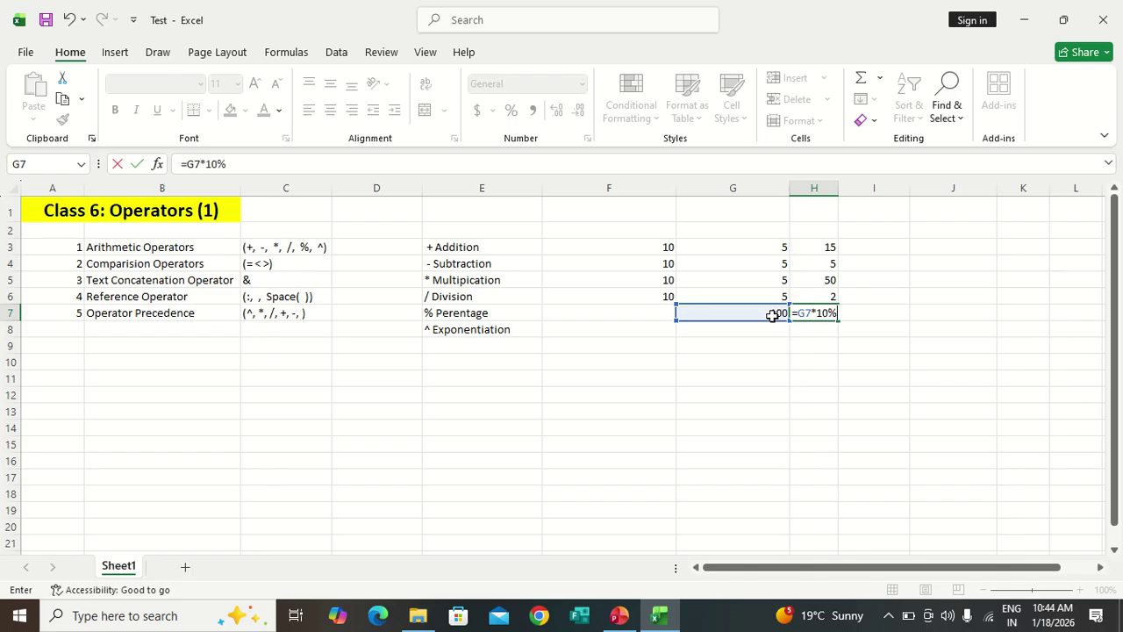
{"action": "key", "text": "Return"}
{"action": "key", "text": "Up"}
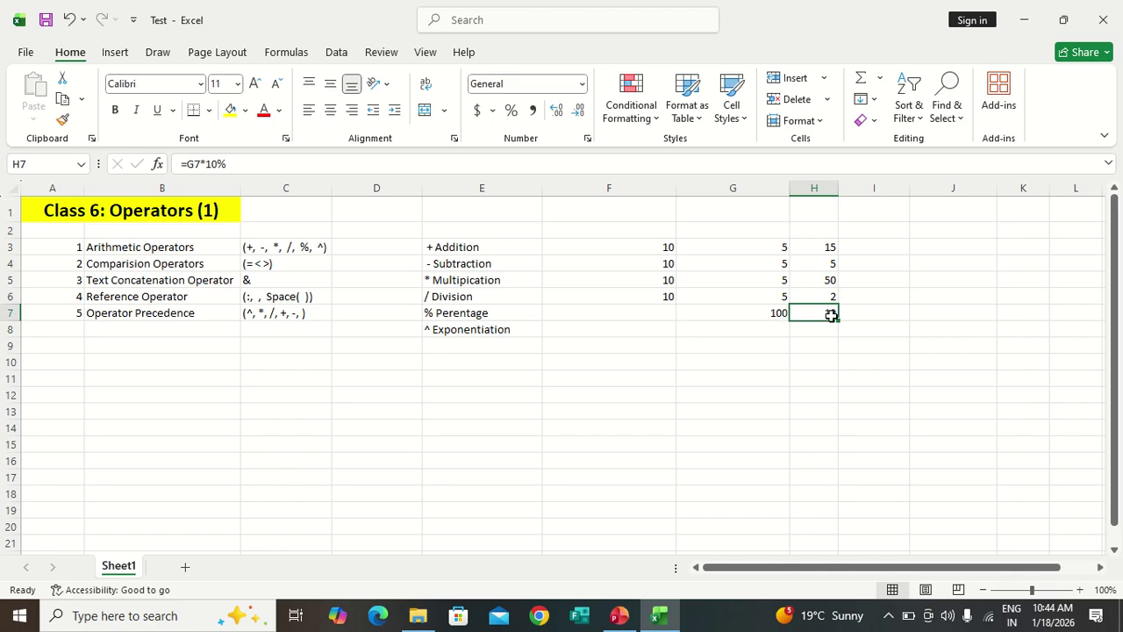
Step: Enter 100 in F7 and 10 in G7 as sample numbers for the percentage example
{"action": "key", "text": "Left"}
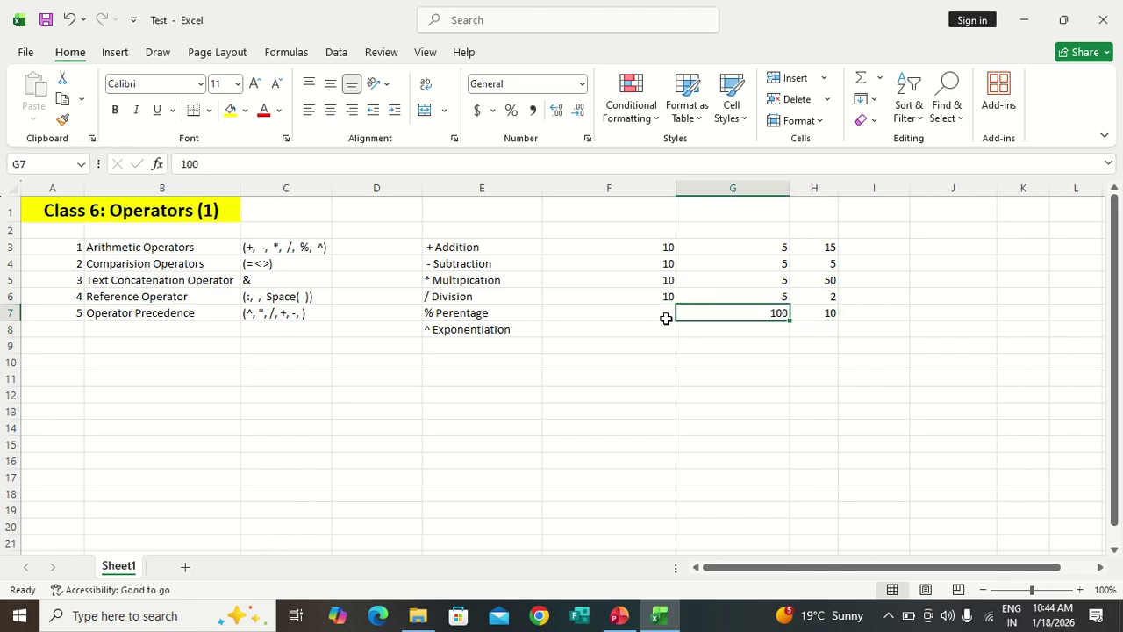
{"action": "key", "text": "Left"}
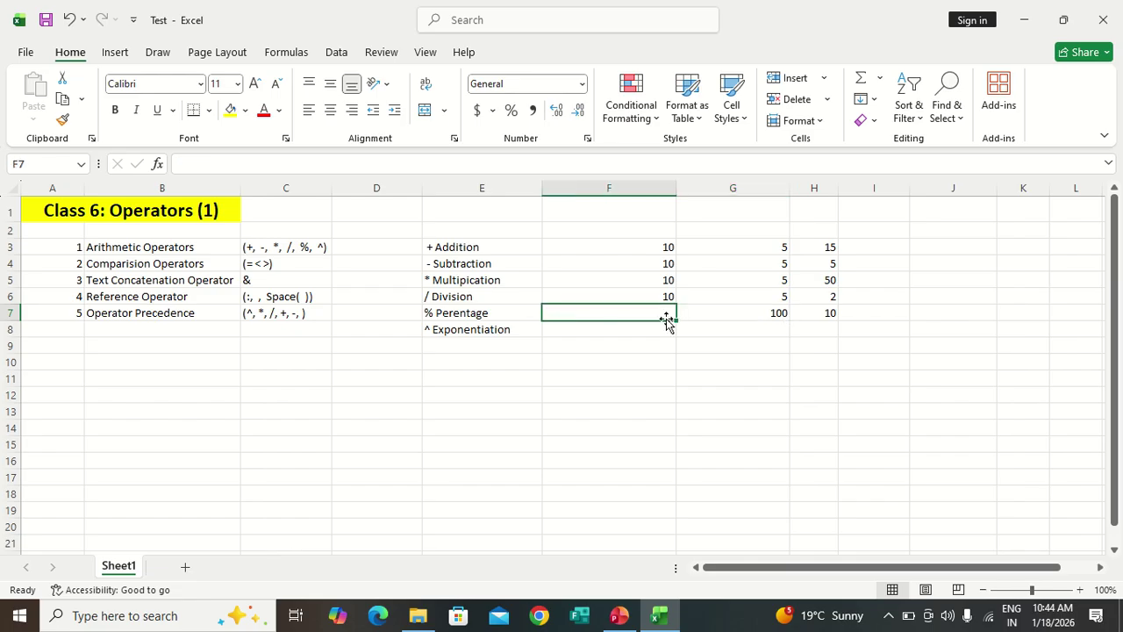
{"action": "type", "text": "100"}
{"action": "key", "text": "Tab"}
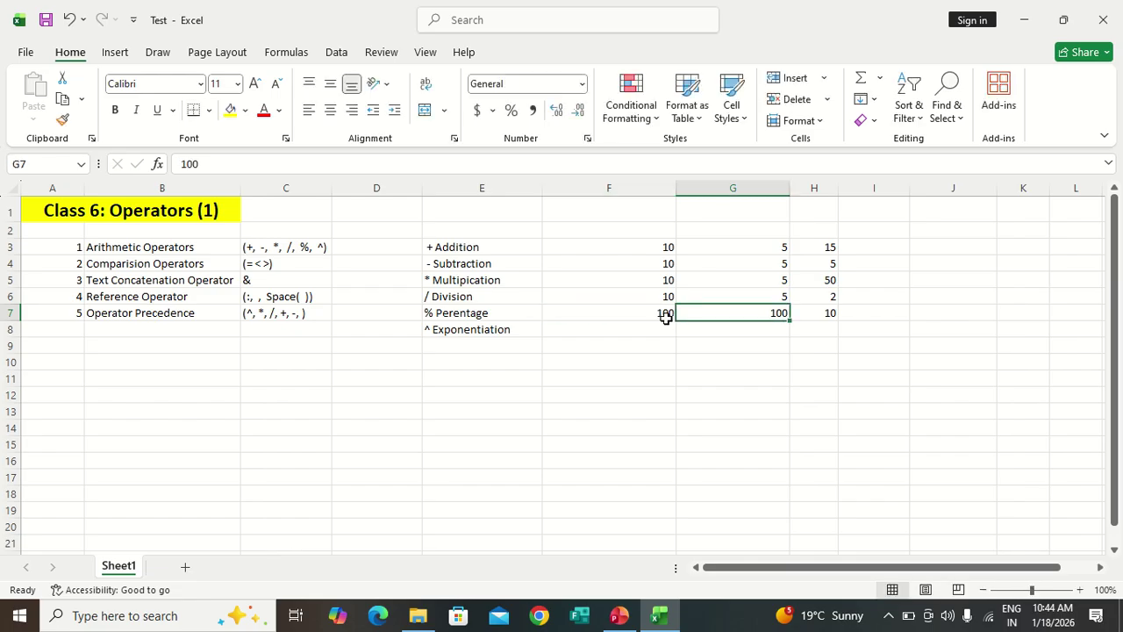
{"action": "type", "text": "10"}
{"action": "key", "text": "Tab"}
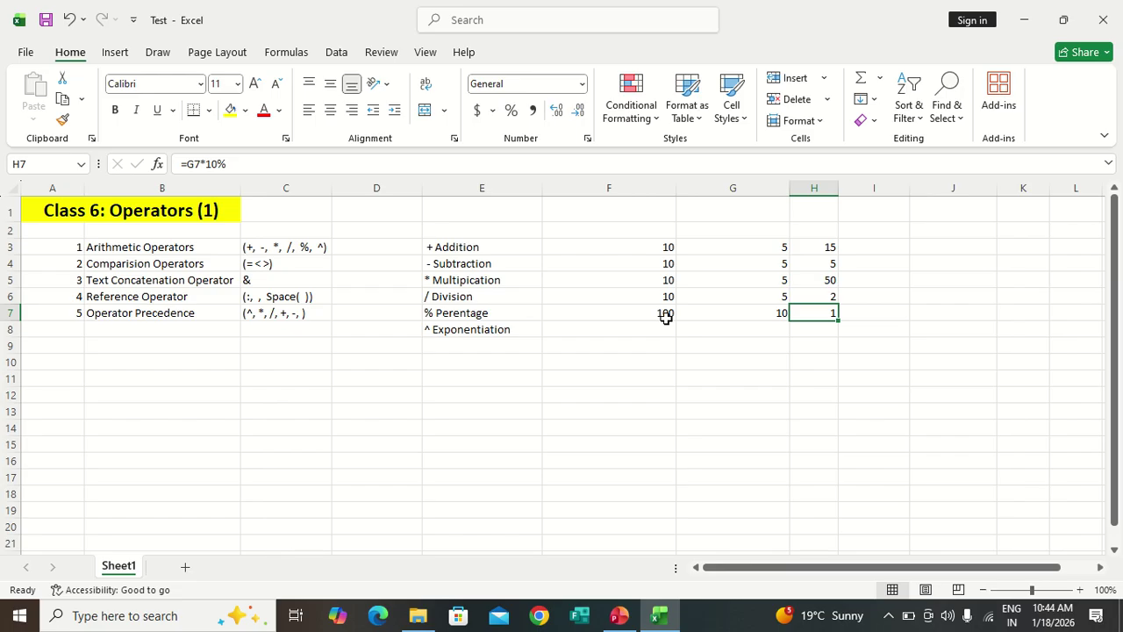
Step: Replace the percentage formula in H7 with =F7*G7%
{"action": "type", "text": "="}
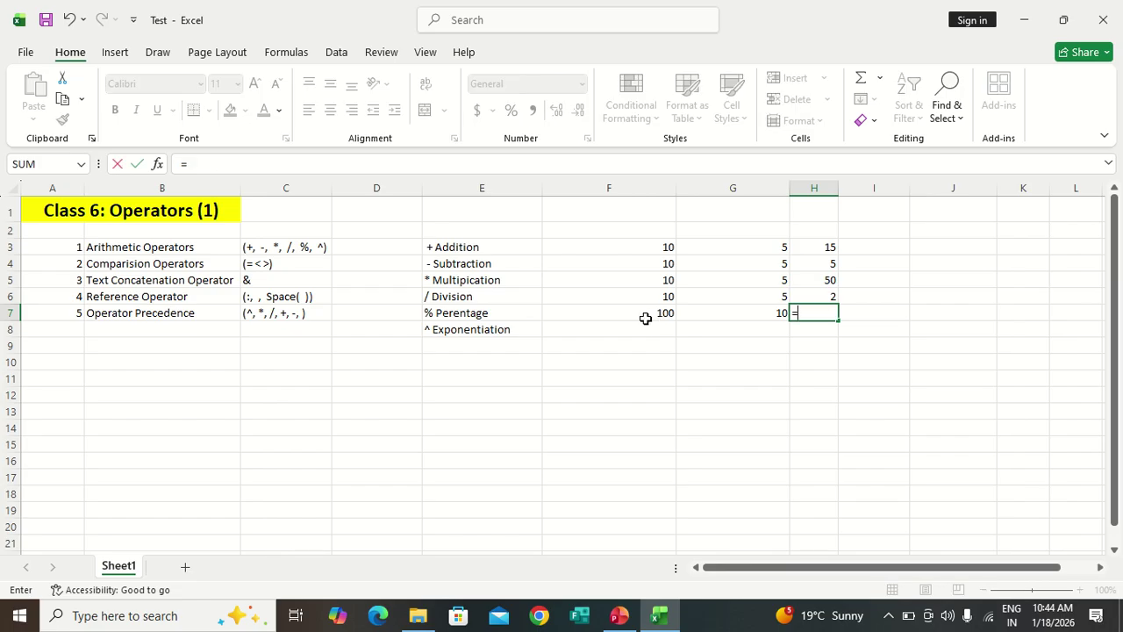
{"action": "left_click", "coordinate": [656, 313]}
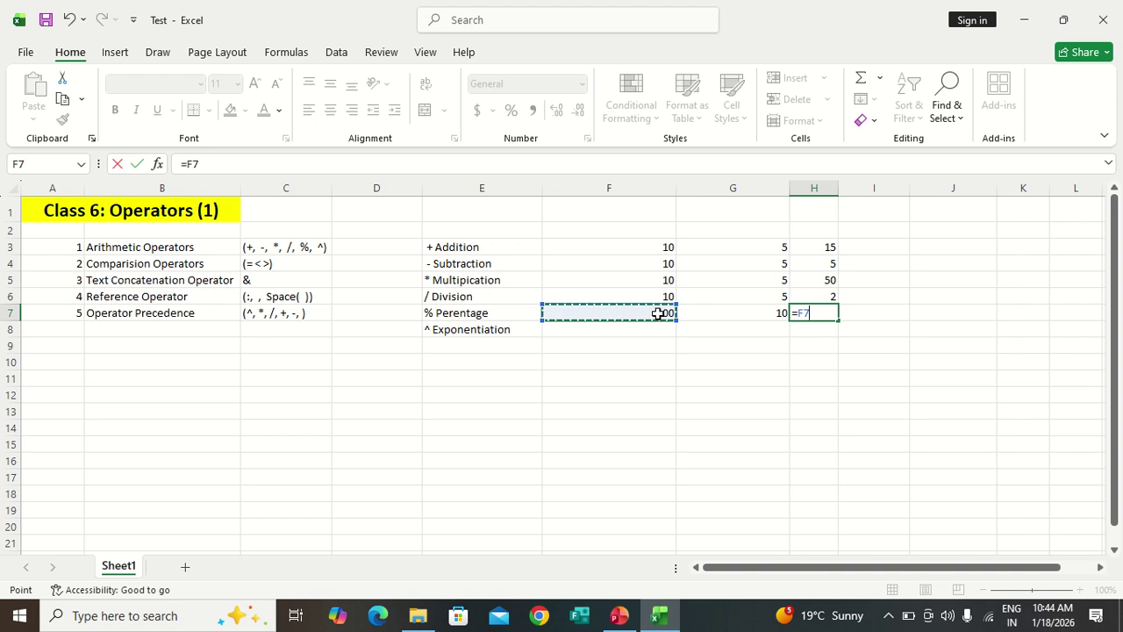
{"action": "type", "text": "*"}
{"action": "left_click", "coordinate": [776, 316]}
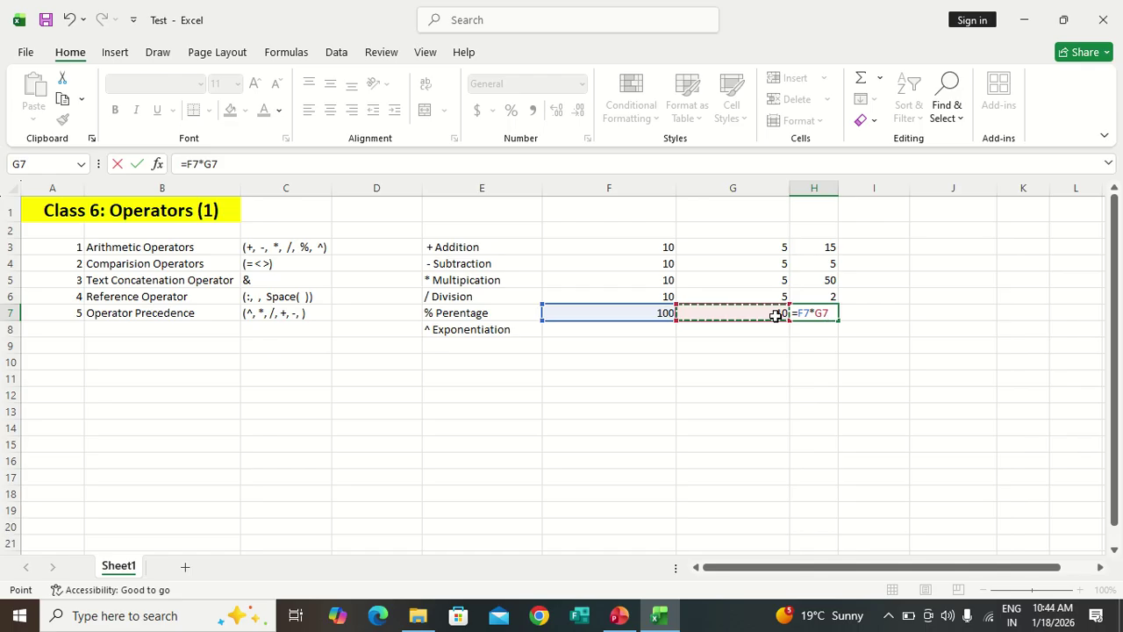
{"action": "type", "text": "%"}
{"action": "key", "text": "Return"}
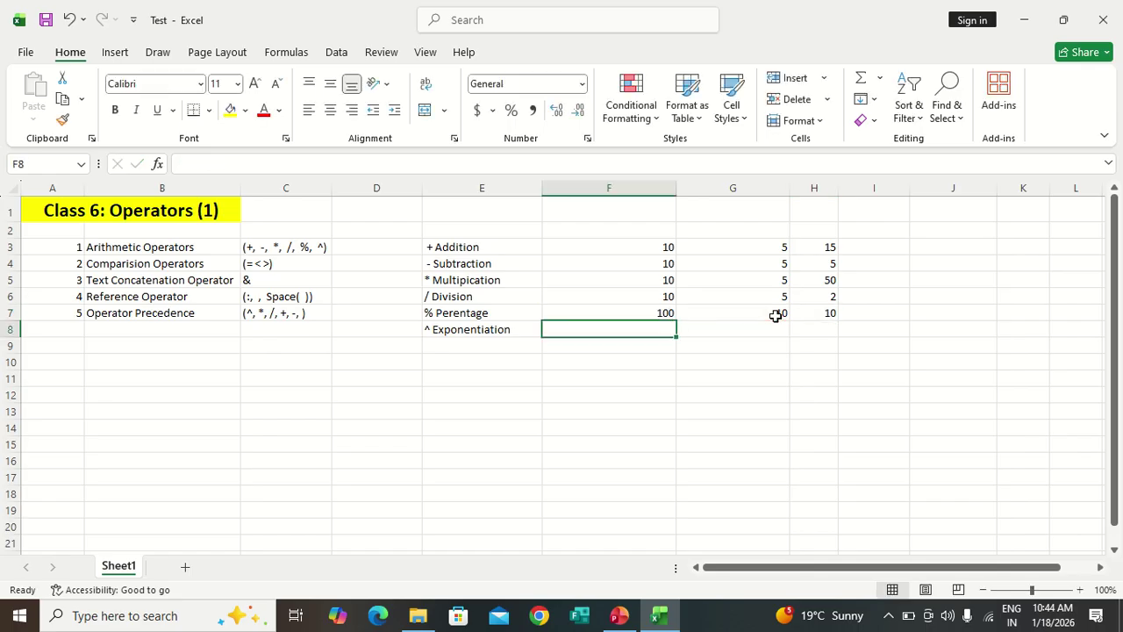
Step: Change the percentage example's sample numbers to 15 in G7 and 200 in F7
{"action": "key", "text": "Up"}
{"action": "key", "text": "Right"}
{"action": "key", "text": "Right"}
{"action": "key", "text": "Left"}
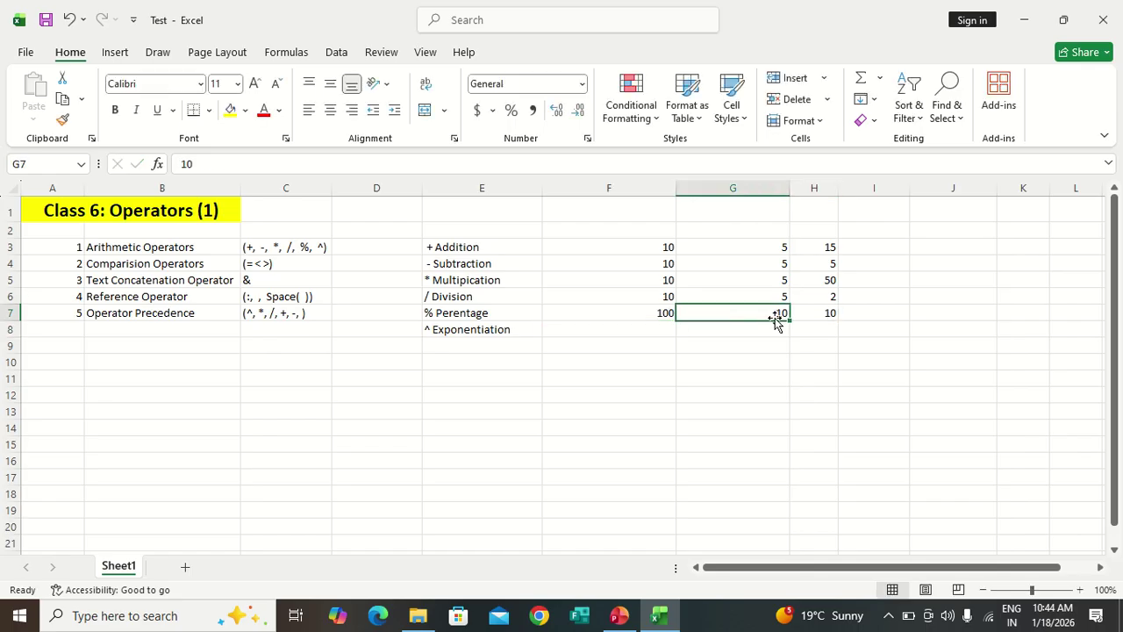
{"action": "type", "text": "15"}
{"action": "key", "text": "Return"}
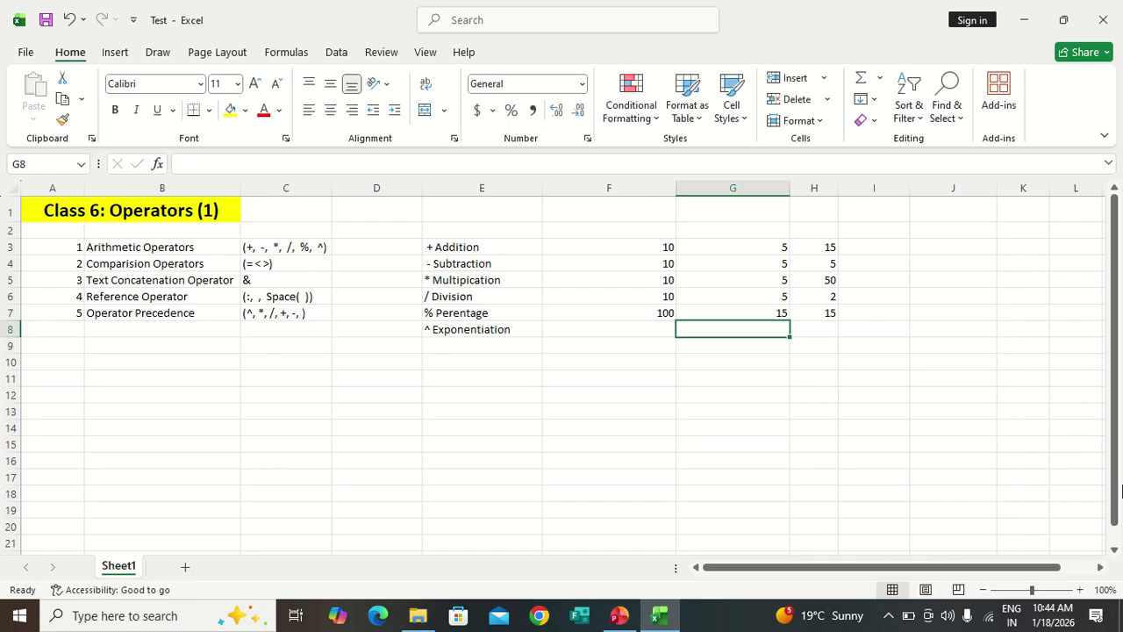
{"action": "key", "text": "Up"}
{"action": "key", "text": "Left"}
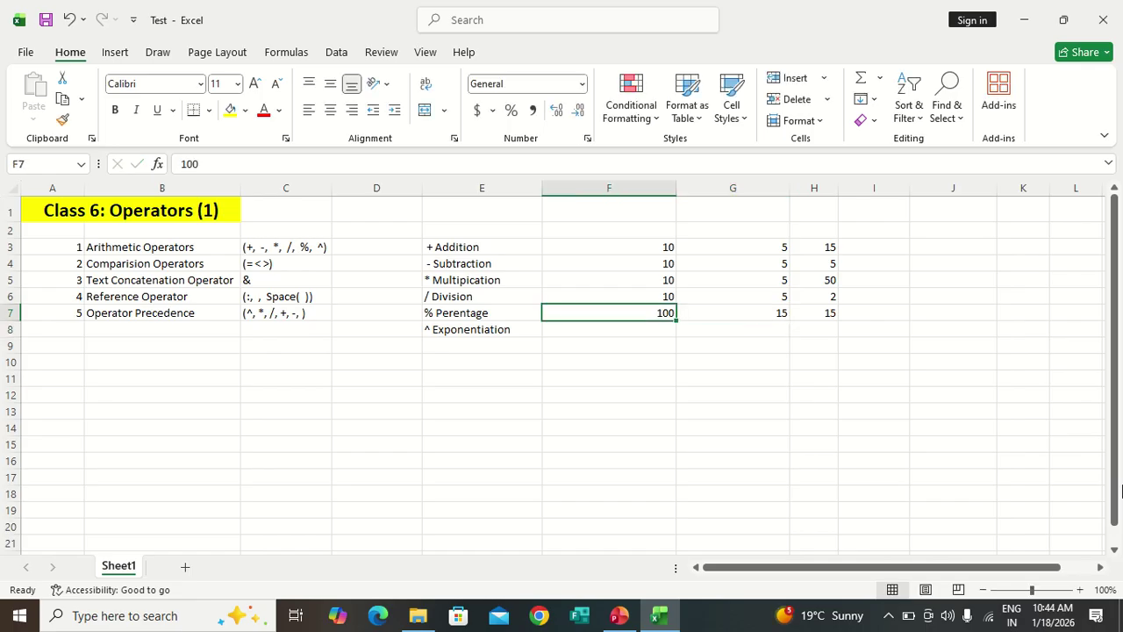
{"action": "type", "text": "200"}
{"action": "key", "text": "Return"}
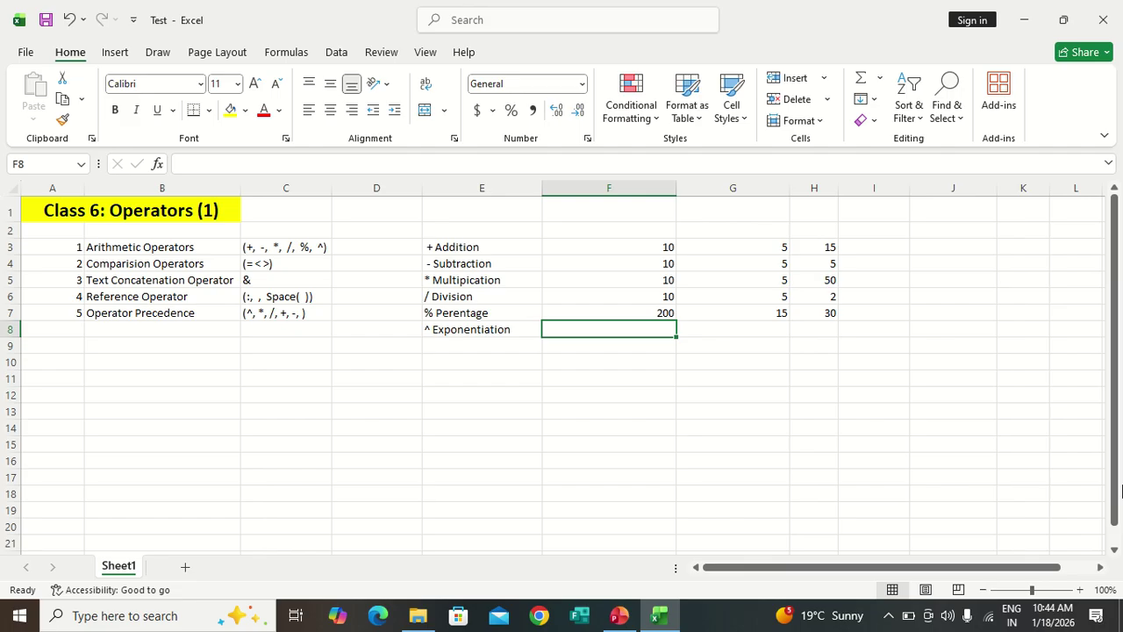
Step: Review the sample numbers and the result cell of the percentage example in row 7
{"action": "key", "text": "Up"}
{"action": "key", "text": "Right"}
{"action": "key", "text": "Right"}
{"action": "key", "text": "Left"}
{"action": "key", "text": "Left"}
{"action": "key", "text": "Left"}
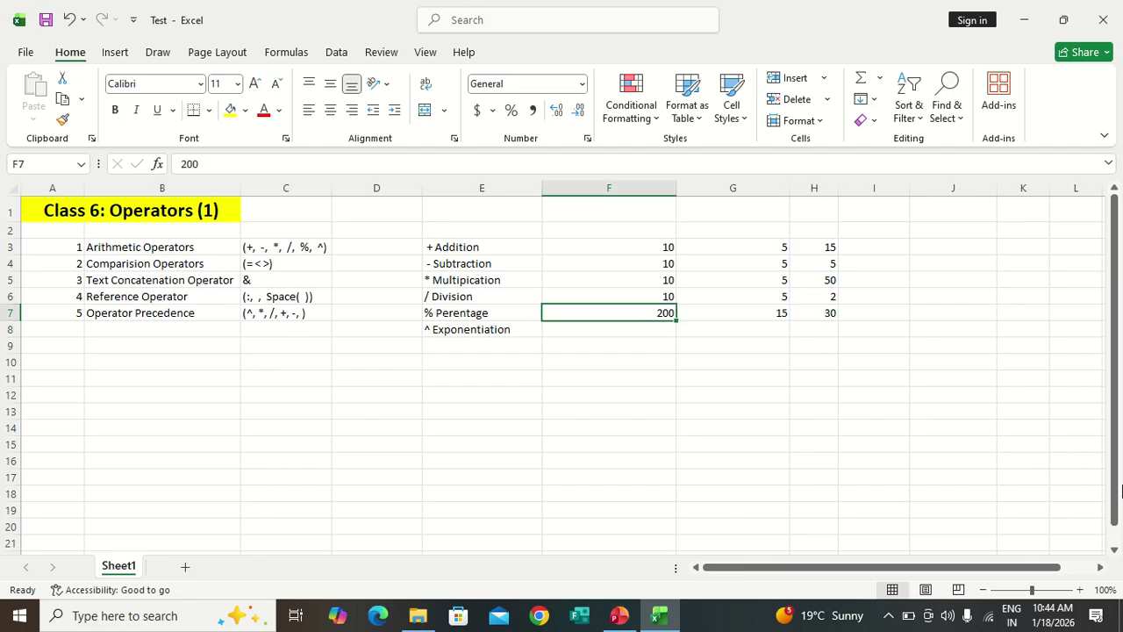
{"action": "key", "text": "Right"}
{"action": "key", "text": "Right"}
{"action": "key", "text": "Right"}
{"action": "key", "text": "Left"}
{"action": "key", "text": "Left"}
{"action": "key", "text": "Down"}
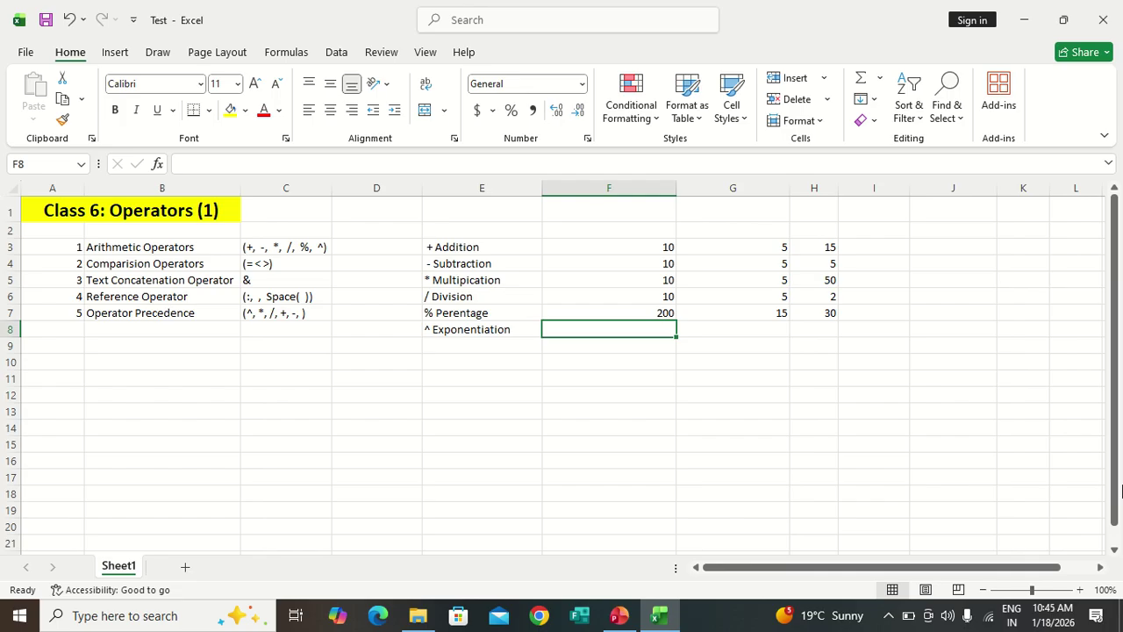
{"action": "type", "text": "(2"}
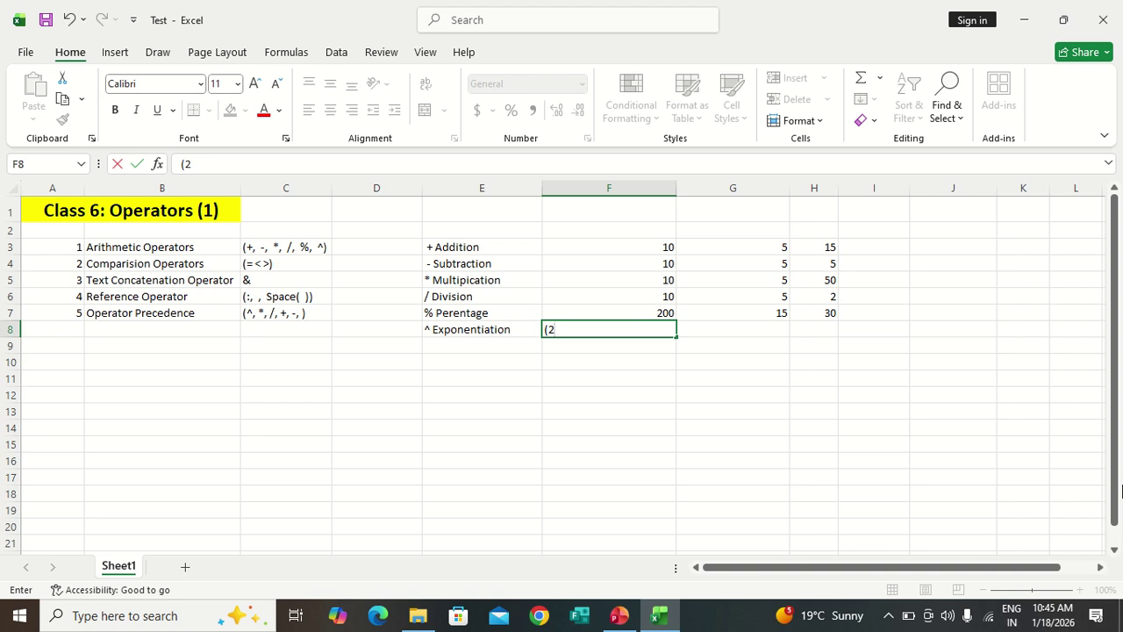
{"action": "type", "text": ")@"}
{"action": "key", "text": "BackSpace"}
{"action": "type", "text": "2"}
{"action": "key", "text": "shift+Left"}
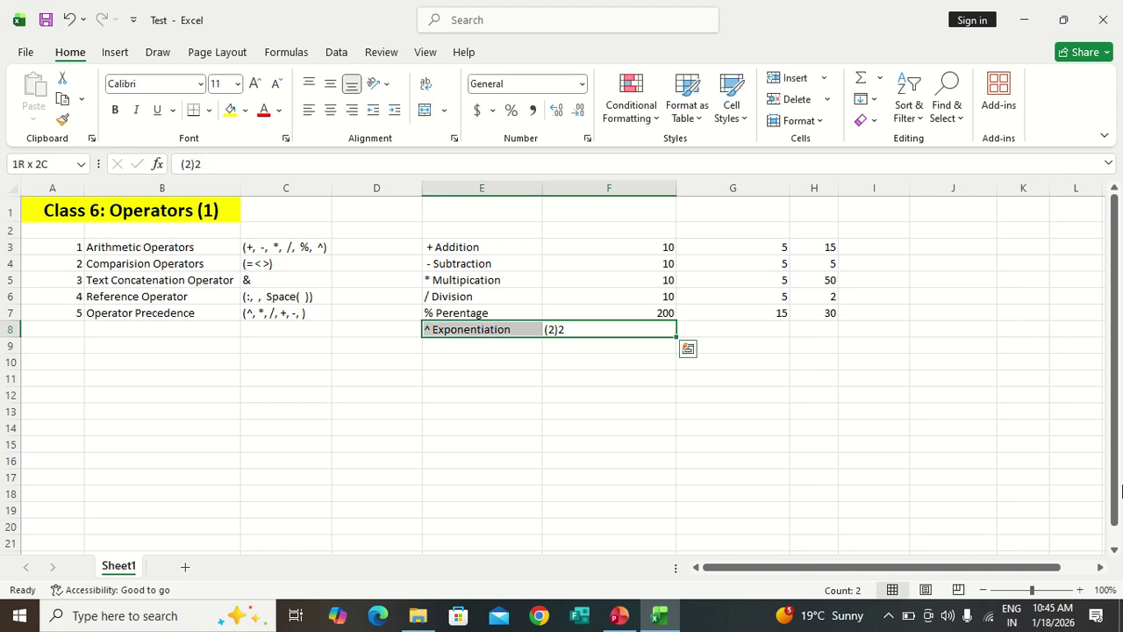
{"action": "key", "text": "shift+Right"}
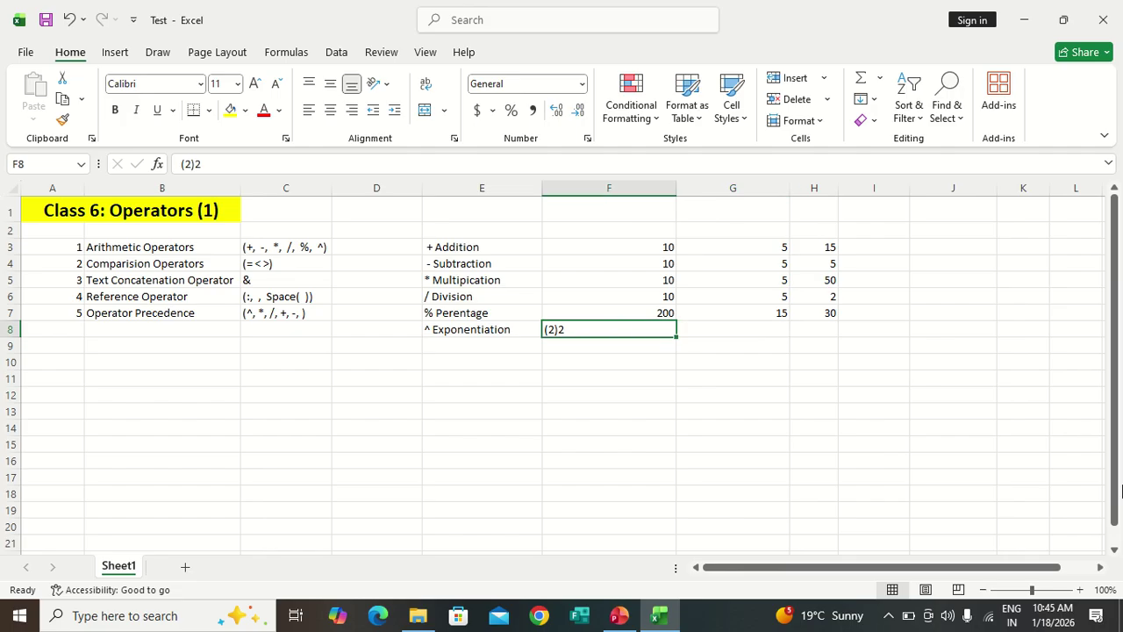
{"action": "key", "text": "BackSpace"}
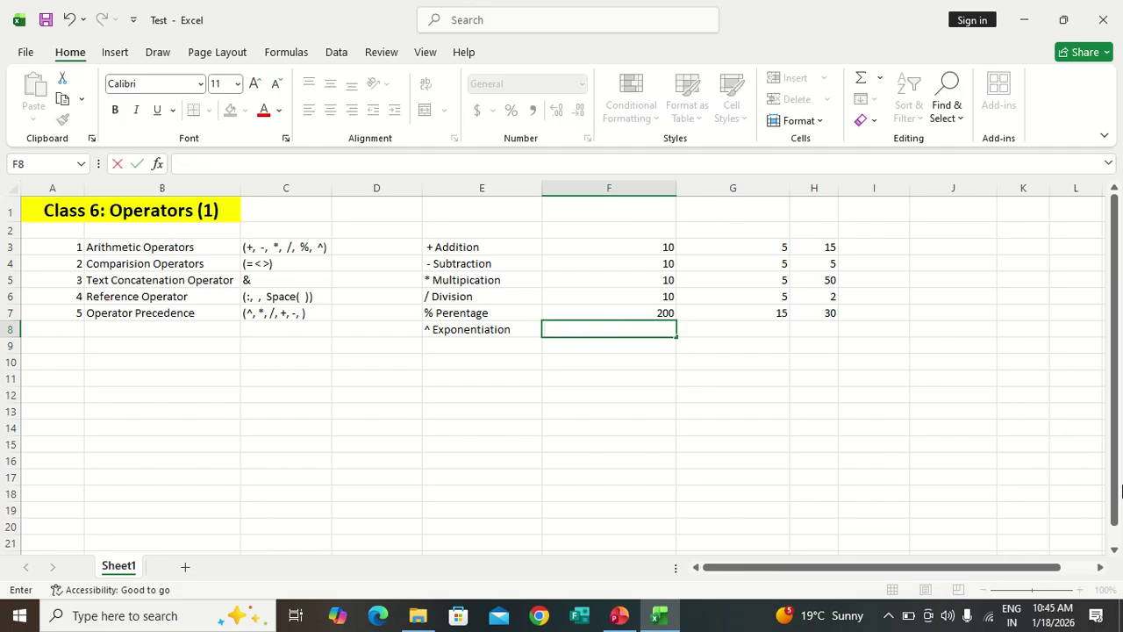
{"action": "key", "text": "Escape"}
{"action": "key", "text": "Delete"}
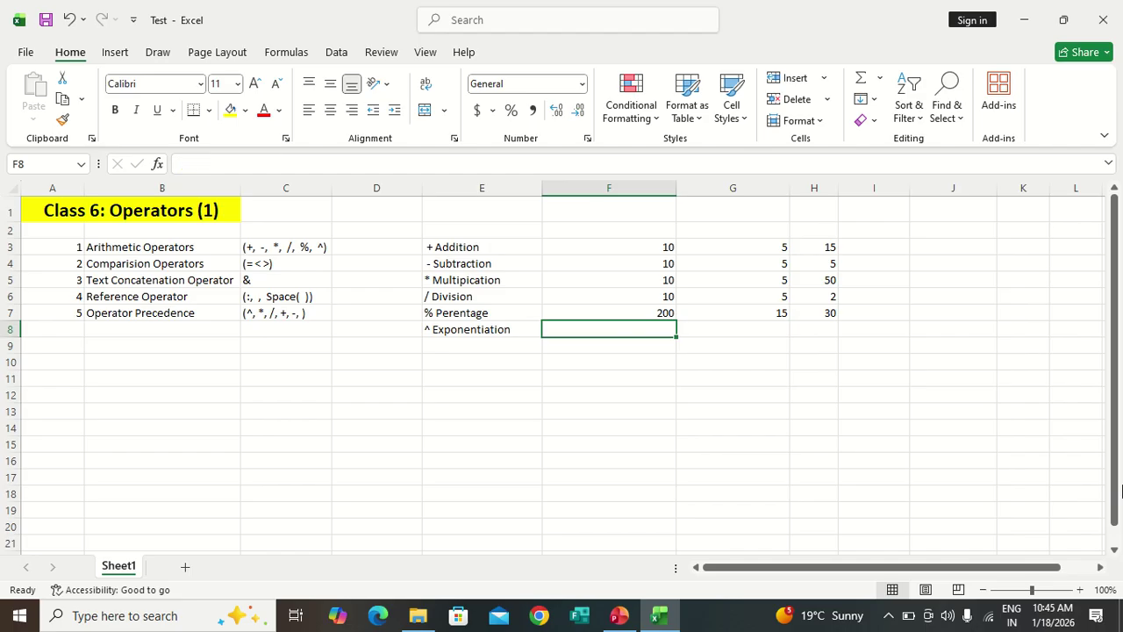
Step: Enter 2 in F8 and 2 in G8 as the base and exponent for the exponentiation example
{"action": "key", "text": "Right"}
{"action": "key", "text": "Left"}
{"action": "type", "text": "2"}
{"action": "key", "text": "Tab"}
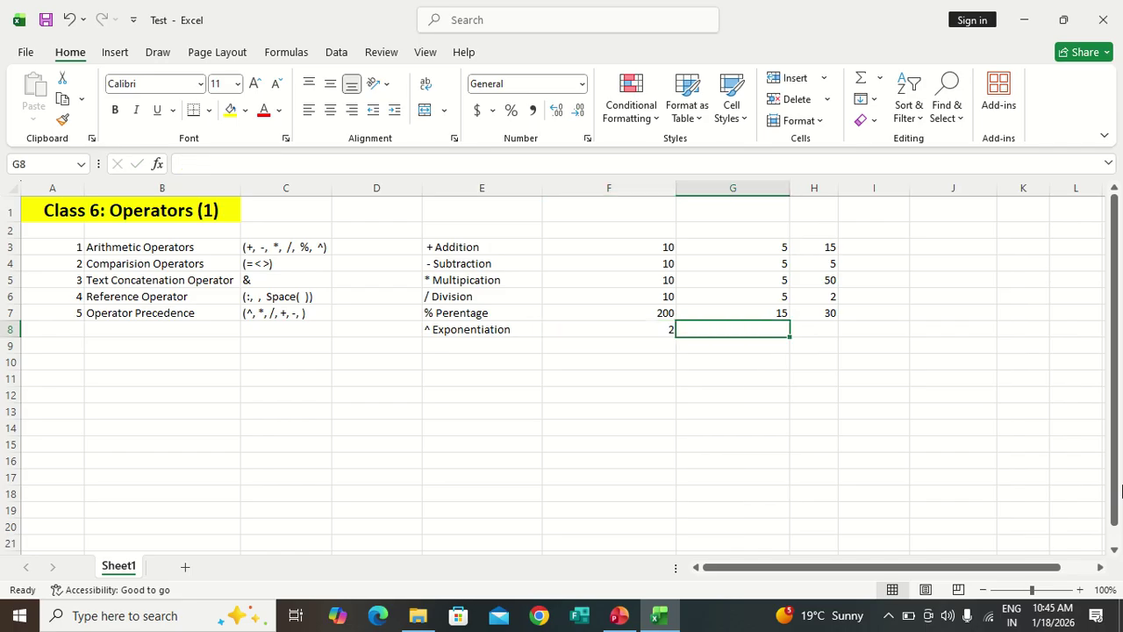
{"action": "type", "text": "2"}
{"action": "key", "text": "Tab"}
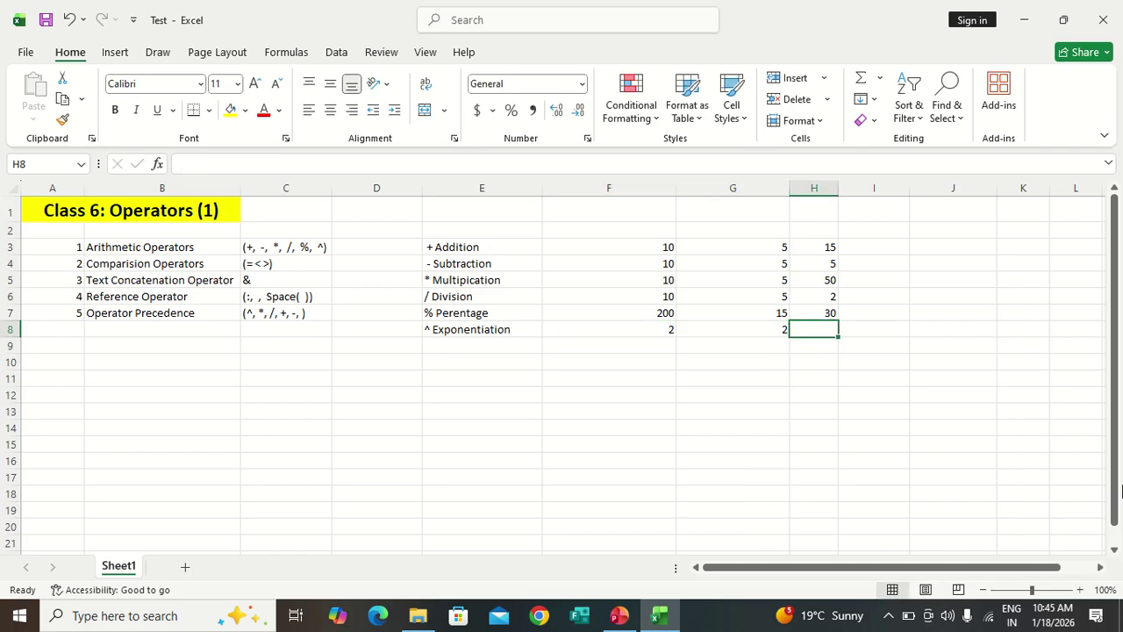
Step: Raise the base to the exponent in H8 with the formula =F8^G8
{"action": "type", "text": "="}
{"action": "key", "text": "Left"}
{"action": "key", "text": "Left"}
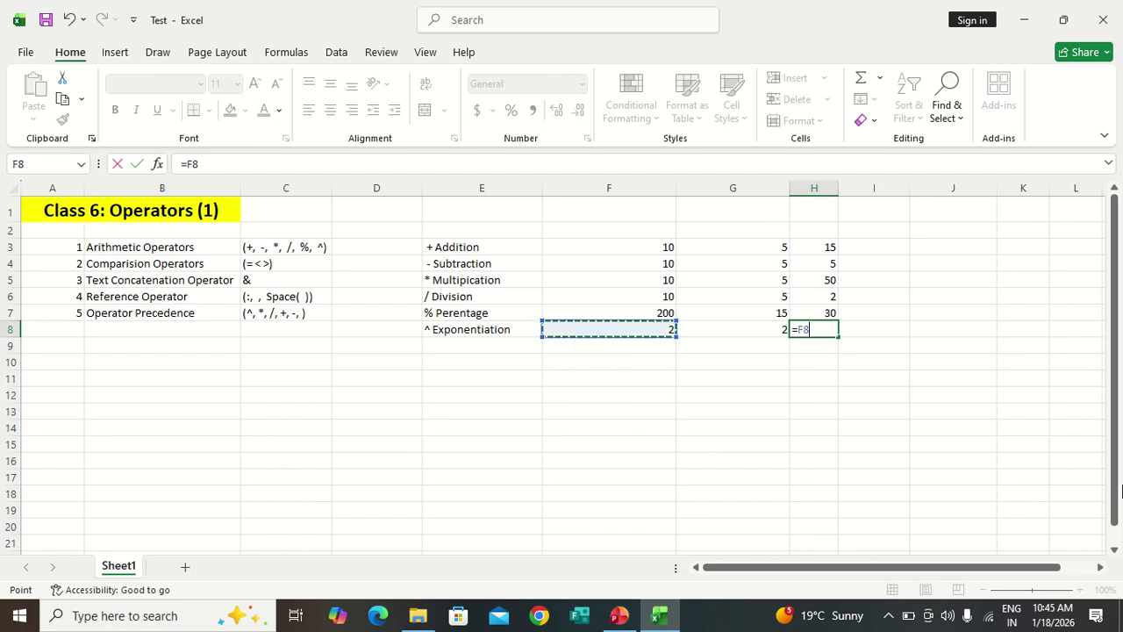
{"action": "type", "text": "^"}
{"action": "key", "text": "Left"}
{"action": "key", "text": "Return"}
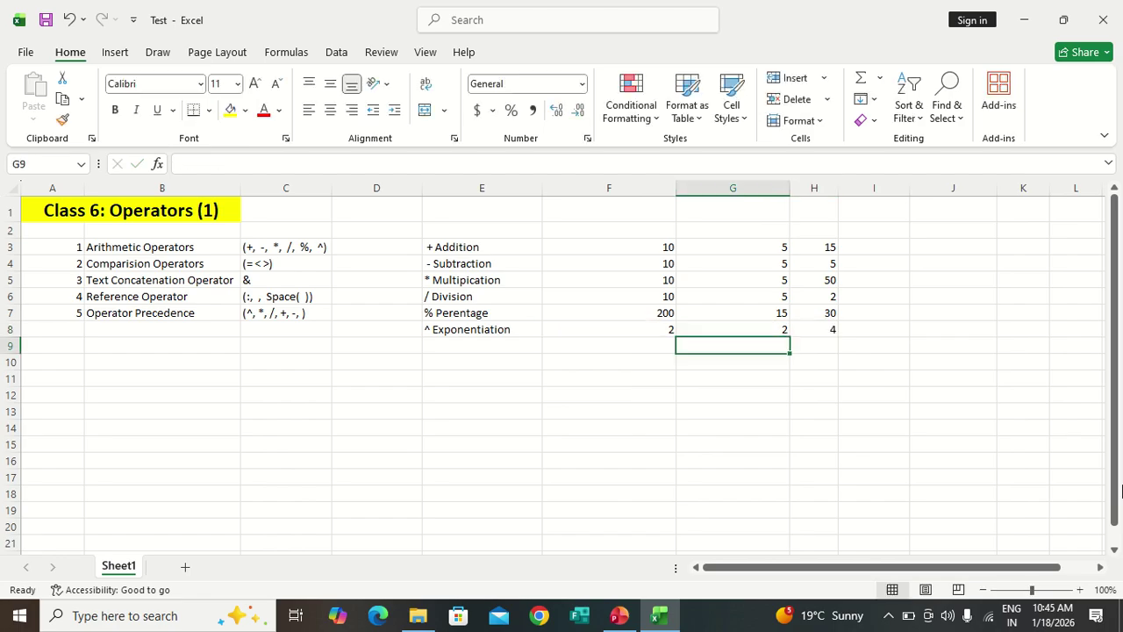
{"action": "key", "text": "Up"}
{"action": "key", "text": "Right"}
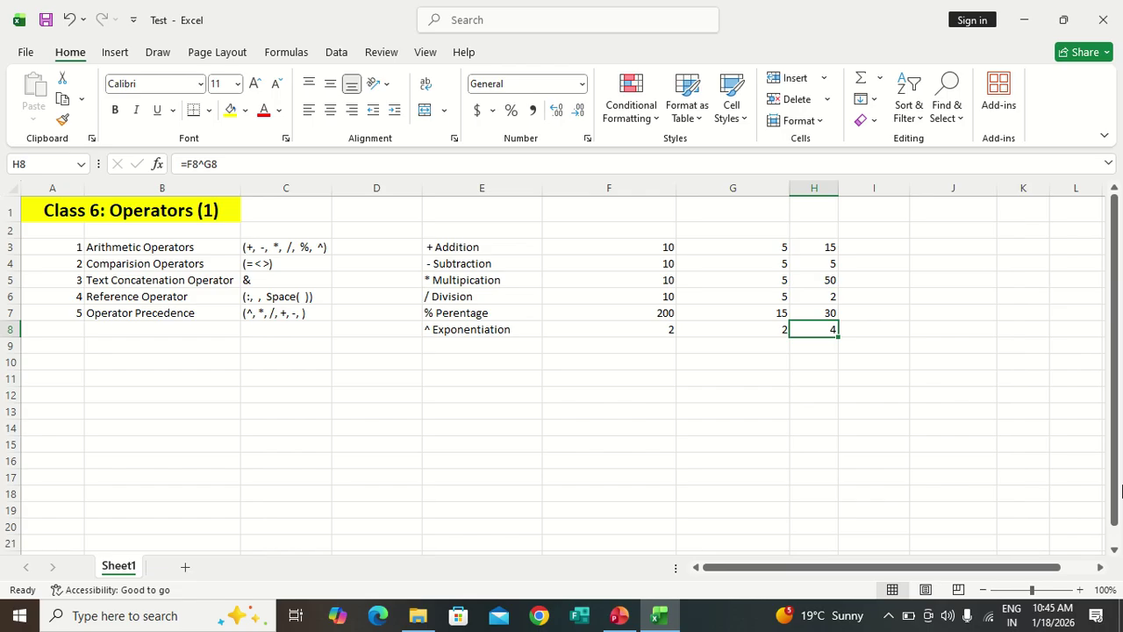
Step: Change the exponentiation base in F8 to 6 and check the result cell
{"action": "key", "text": "Left"}
{"action": "key", "text": "Left"}
{"action": "type", "text": "6"}
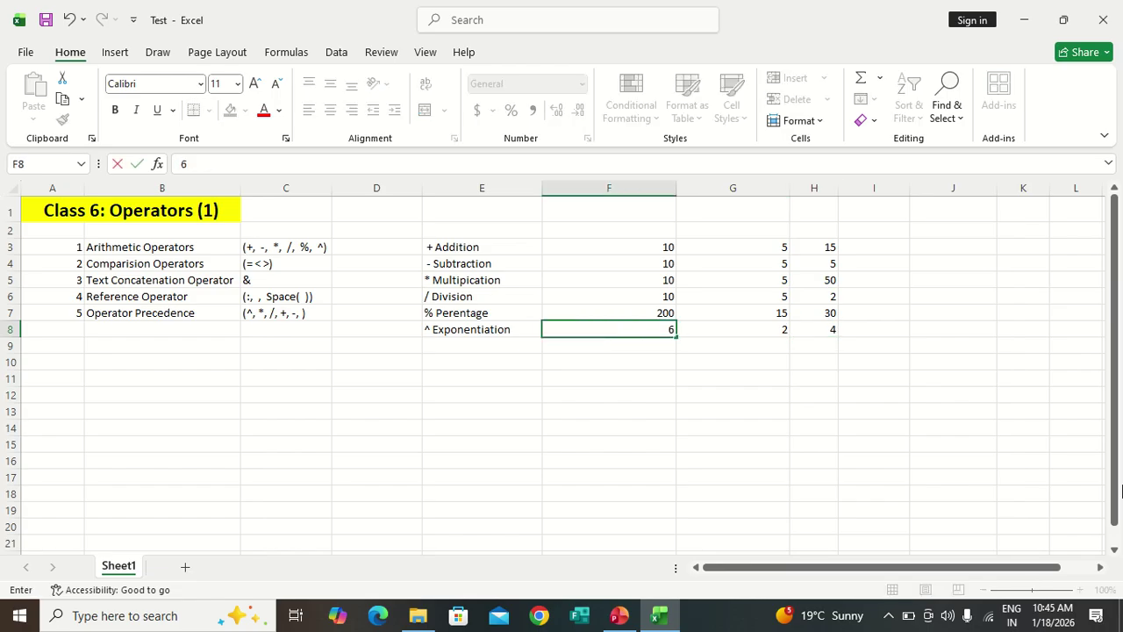
{"action": "key", "text": "Return"}
{"action": "key", "text": "Up"}
{"action": "key", "text": "Right"}
{"action": "key", "text": "Right"}
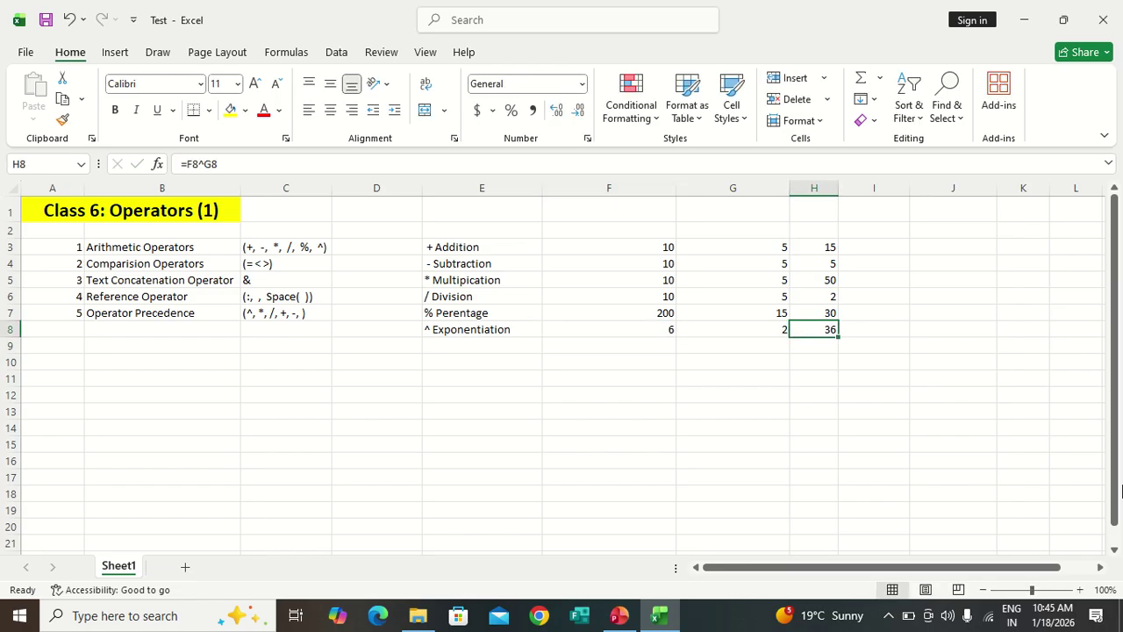
{"action": "key", "text": "Left"}
{"action": "key", "text": "Left"}
{"action": "key", "text": "Right"}
{"action": "key", "text": "Right"}
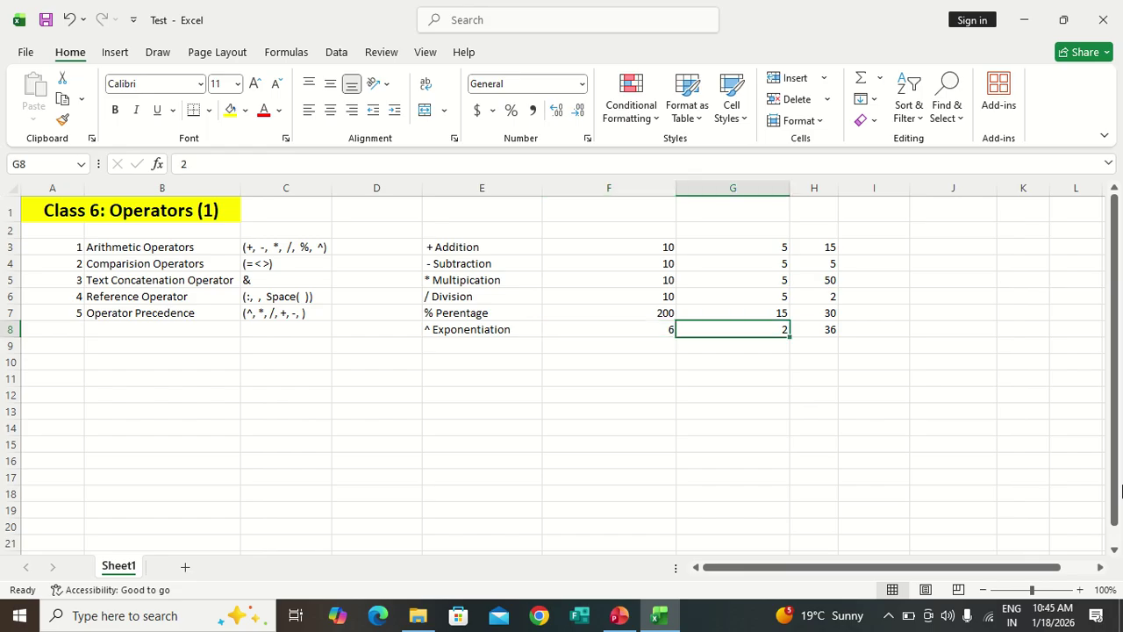
Step: Set the exponentiation base in F8 to 5 and review it together with its exponent
{"action": "key", "text": "Left"}
{"action": "key", "text": "Left"}
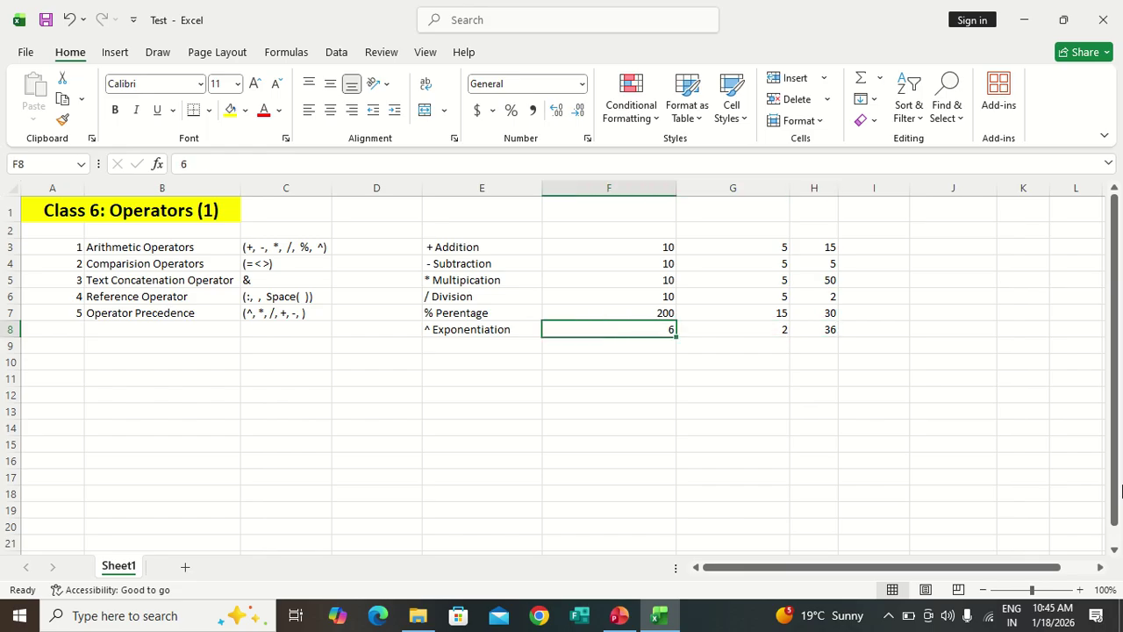
{"action": "type", "text": "5"}
{"action": "key", "text": "Return"}
{"action": "key", "text": "Up"}
{"action": "key", "text": "Right"}
{"action": "key", "text": "Right"}
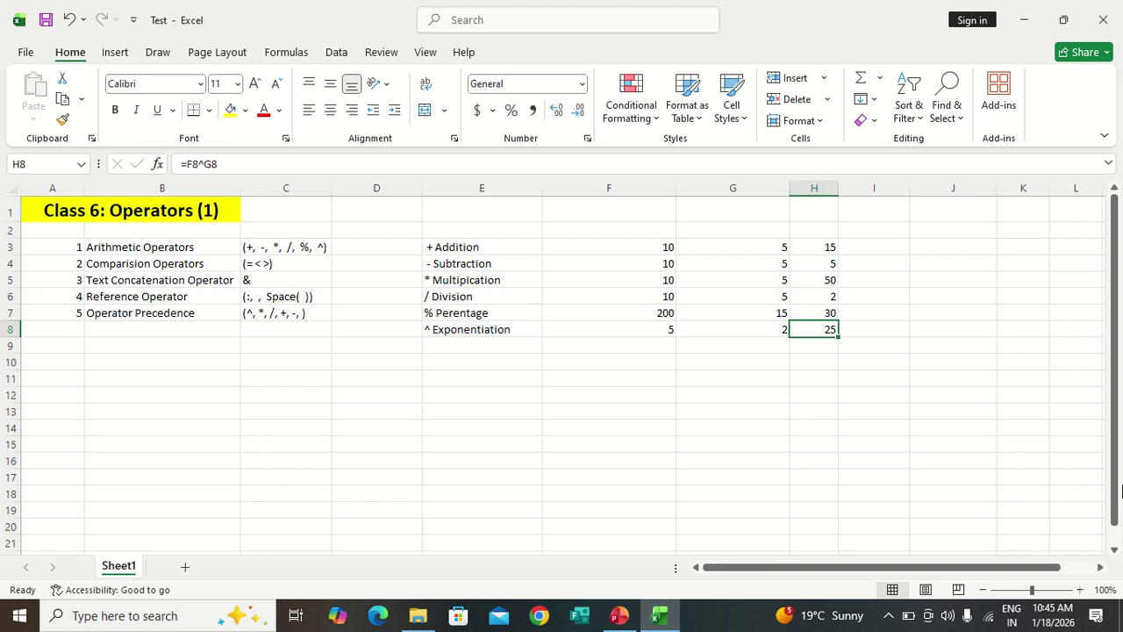
{"action": "key", "text": "Left"}
{"action": "key", "text": "Left"}
{"action": "key", "text": "shift+Right"}
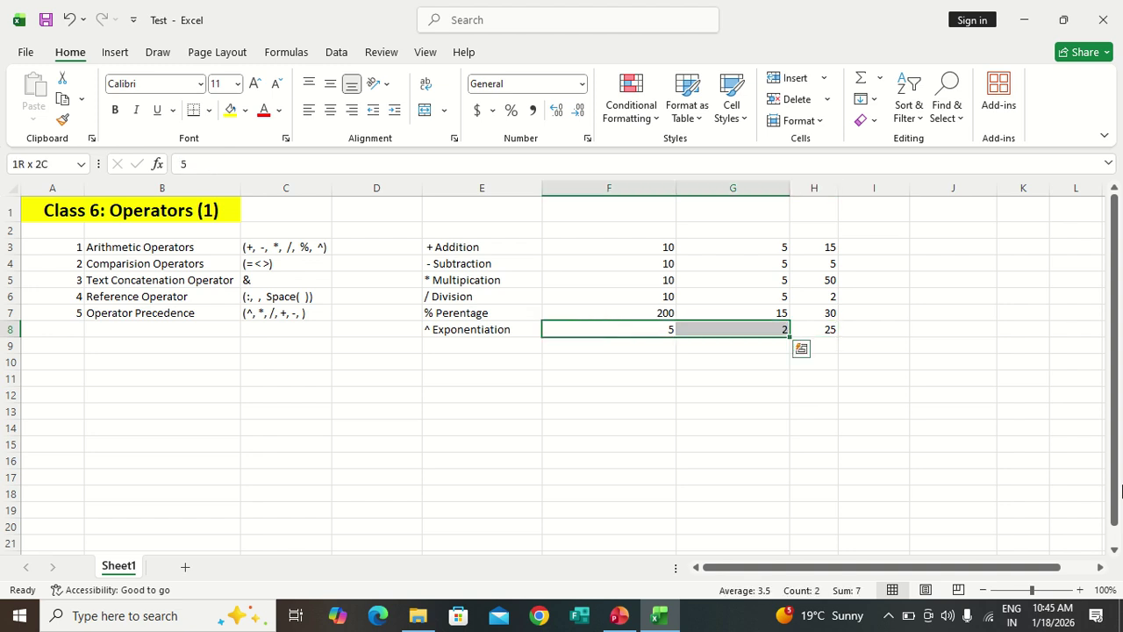
{"action": "key", "text": "shift+Left"}
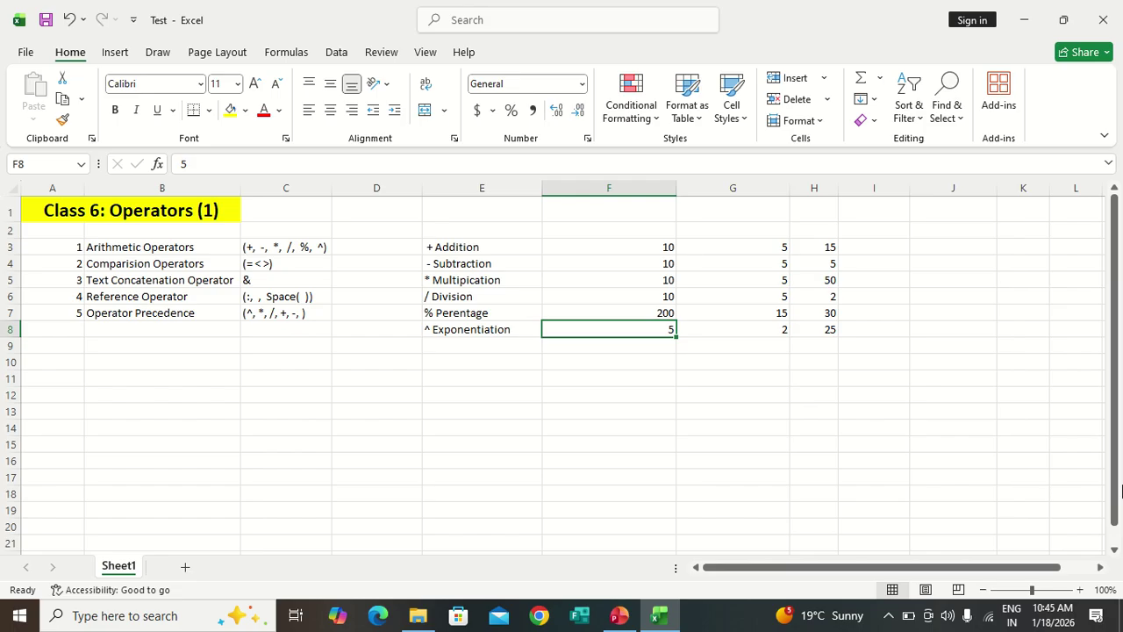
Step: Enter the comparison calculation =5*5 in G9, below the exponent
{"action": "key", "text": "Right"}
{"action": "key", "text": "Down"}
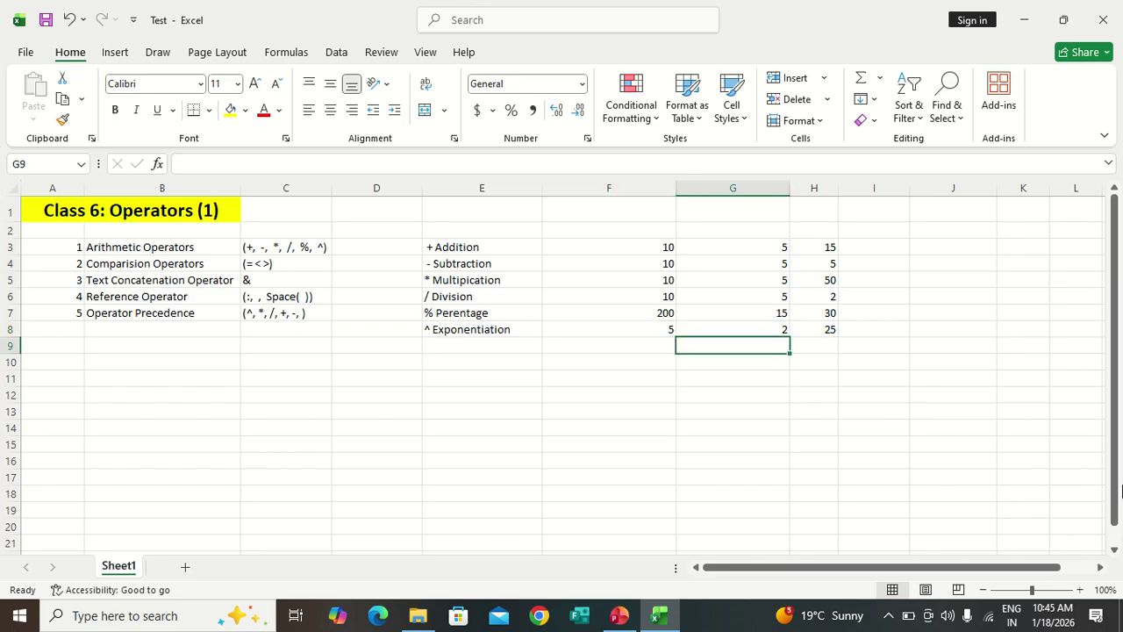
{"action": "type", "text": "5"}
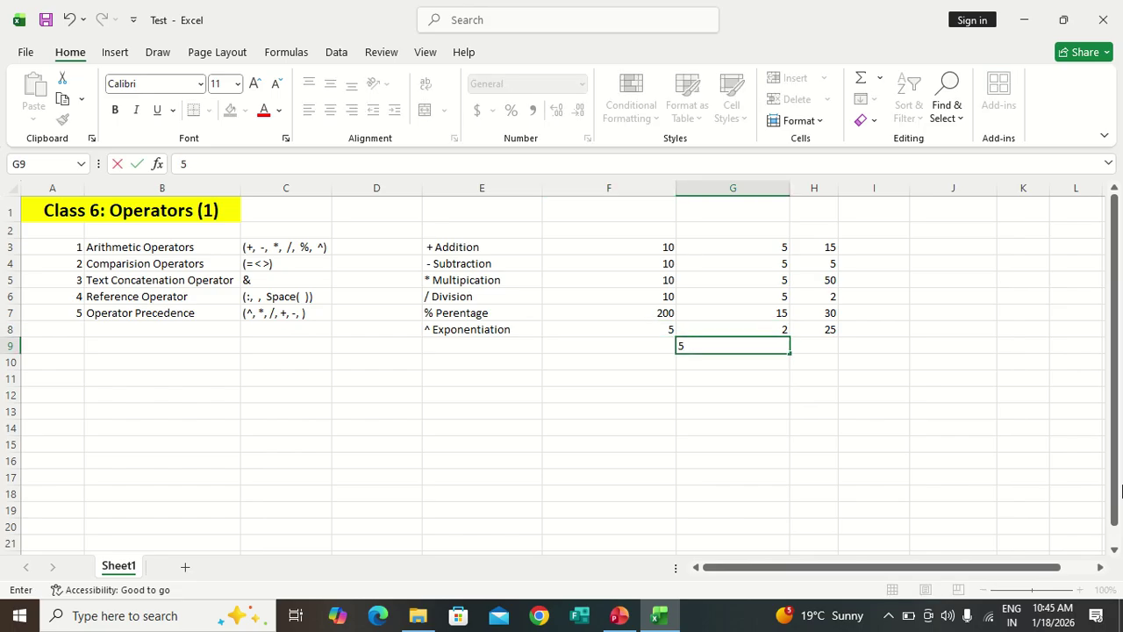
{"action": "type", "text": "*5"}
{"action": "key", "text": "Return"}
{"action": "key", "text": "Up"}
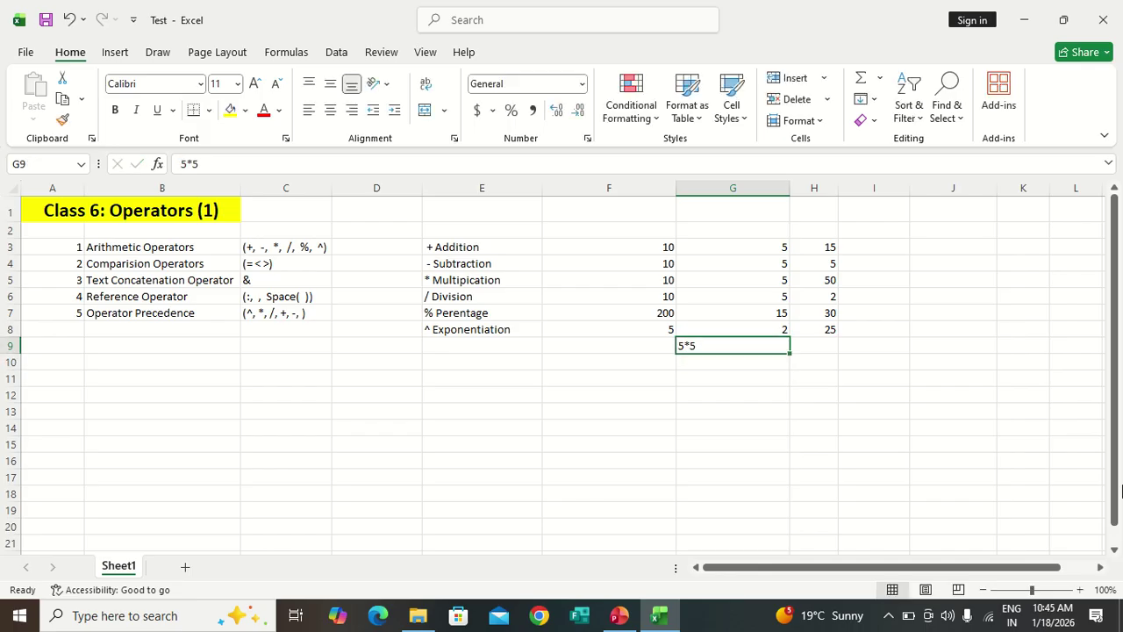
{"action": "key", "text": "F2"}
{"action": "key", "text": "Home"}
{"action": "type", "text": "="}
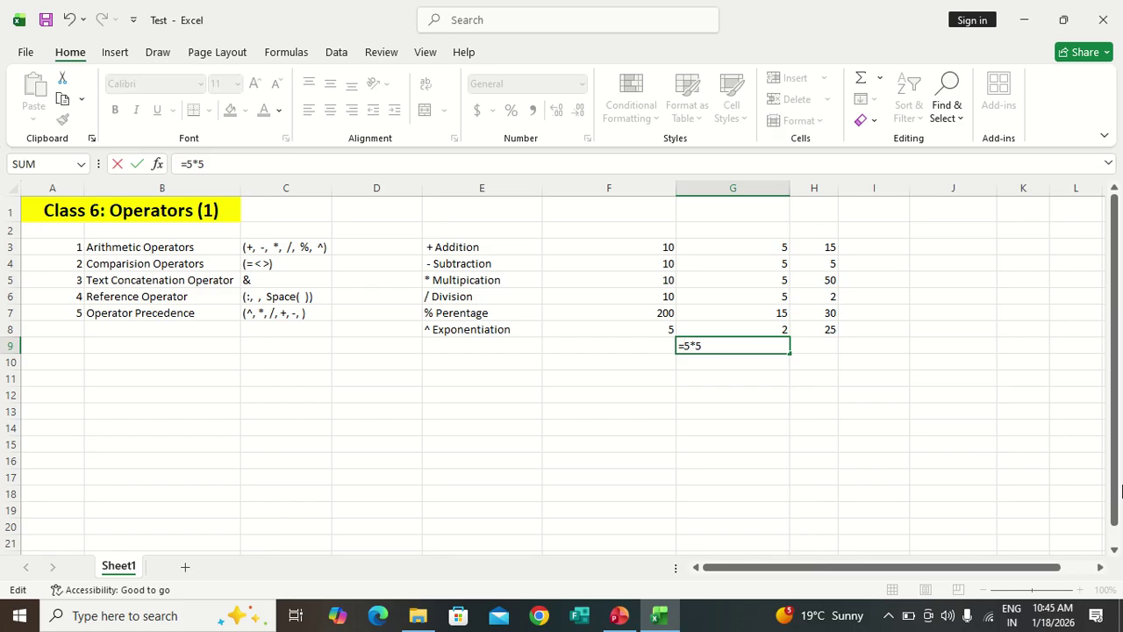
{"action": "key", "text": "Return"}
Step: Clear the comparison calculation from G9
{"action": "key", "text": "Up"}
{"action": "key", "text": "Left"}
{"action": "key", "text": "Up"}
{"action": "key", "text": "Right"}
{"action": "key", "text": "Down"}
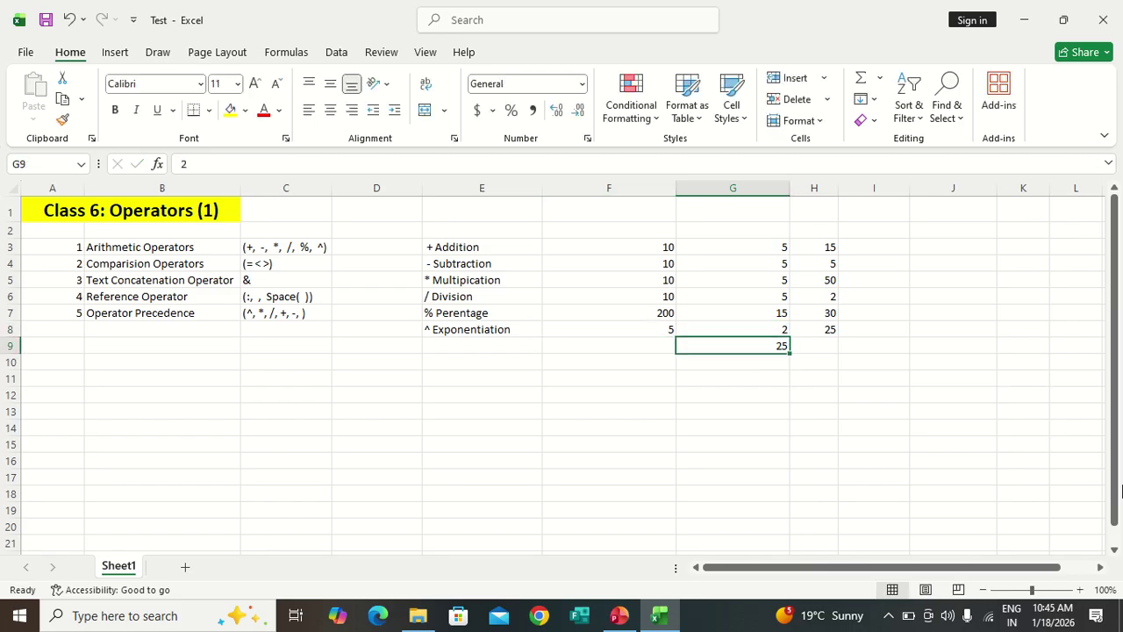
{"action": "key", "text": "Delete"}
Step: Change the exponent in G8 to 3 and check the exponentiation formula cell H8
{"action": "key", "text": "Up"}
{"action": "key", "text": "F2"}
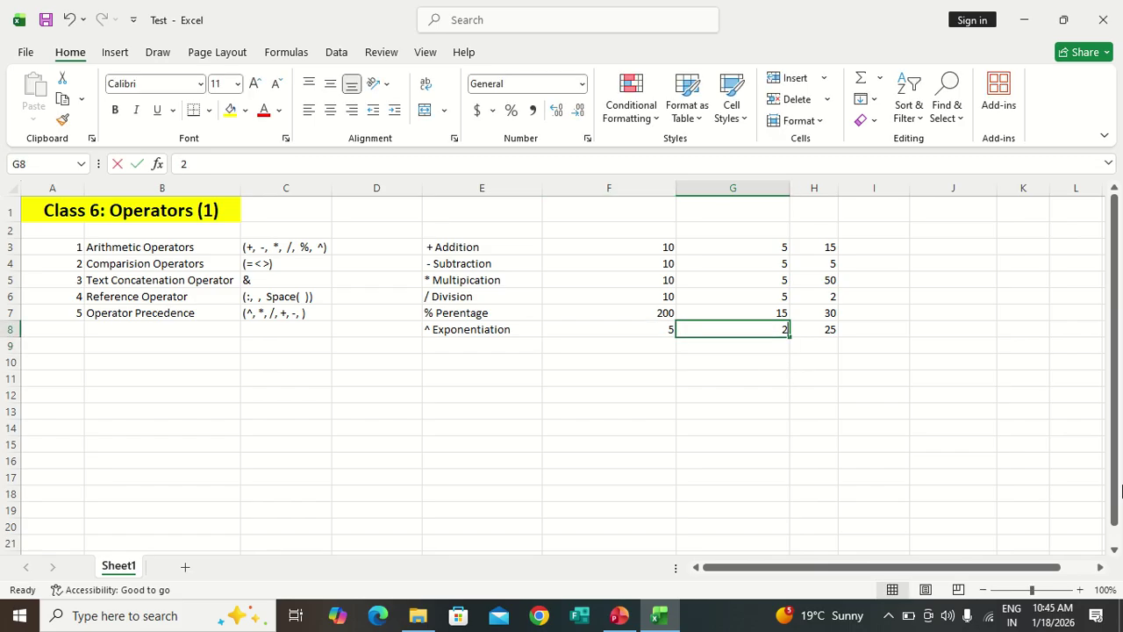
{"action": "key", "text": "BackSpace"}
{"action": "type", "text": "3"}
{"action": "key", "text": "Return"}
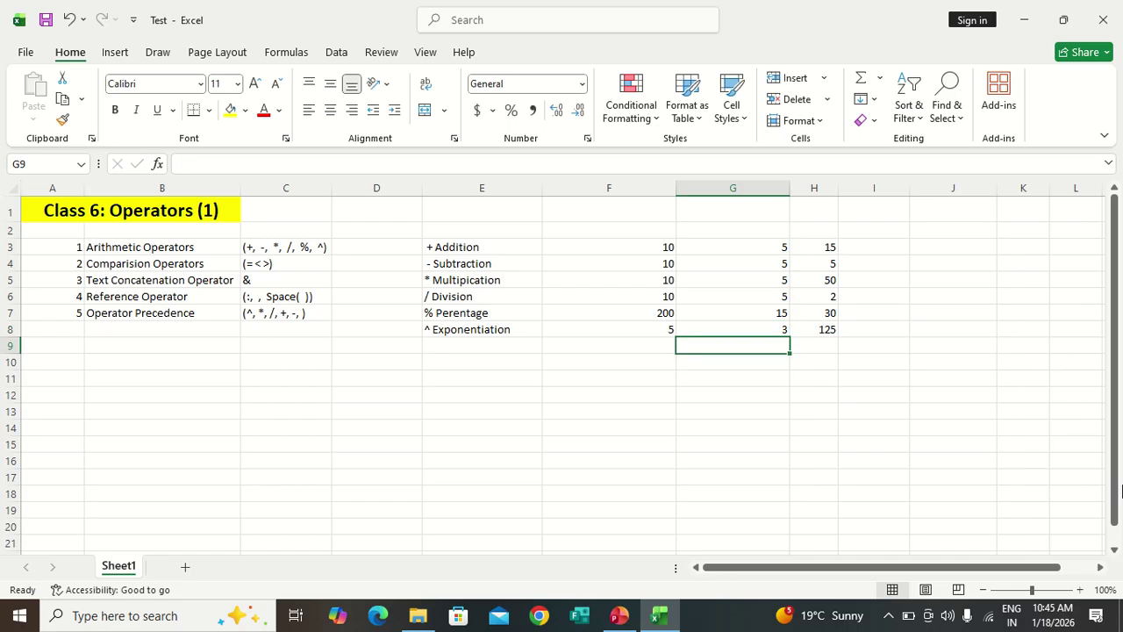
{"action": "key", "text": "Up"}
{"action": "key", "text": "Right"}
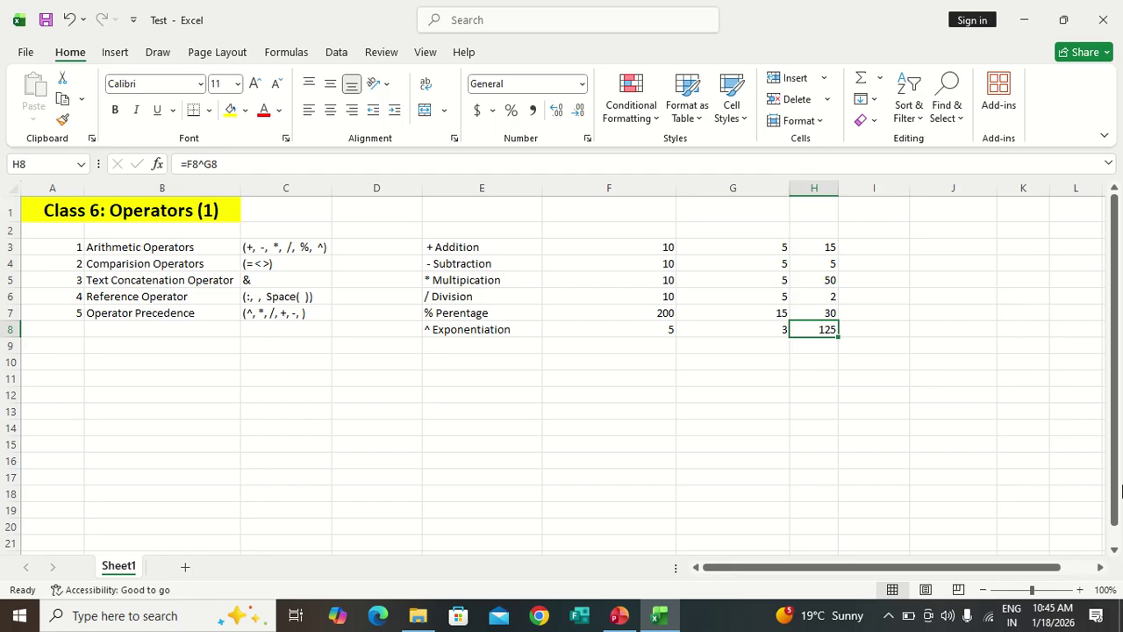
Step: Review the exponentiation example's base in F8, exponent in G8 and formula in H8
{"action": "key", "text": "Left"}
{"action": "key", "text": "Left"}
{"action": "key", "text": "Right"}
{"action": "key", "text": "Right"}
{"action": "key", "text": "Left"}
{"action": "key", "text": "Left"}
{"action": "key", "text": "Right"}
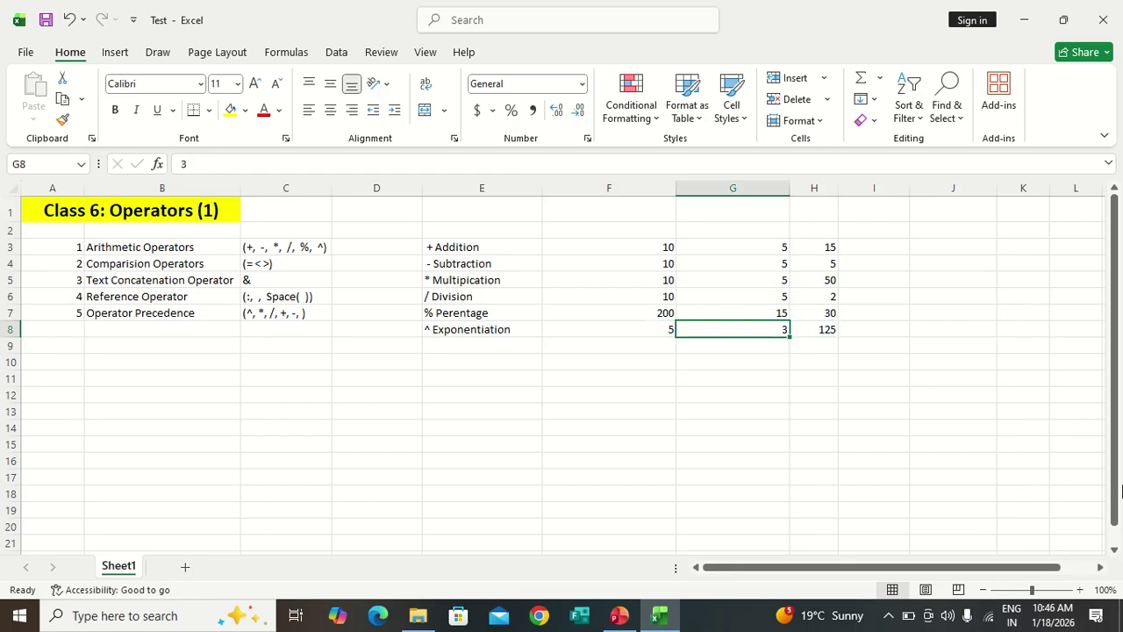
{"action": "key", "text": "Left"}
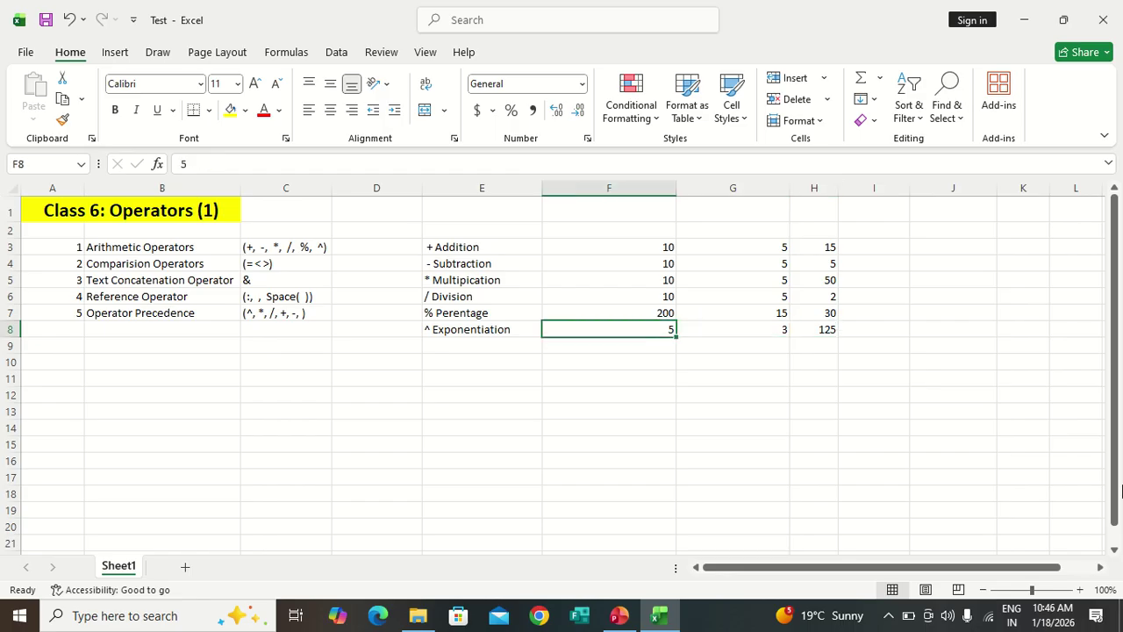
Step: Change the exponent in G8 to 5 and check the formula cell H8
{"action": "key", "text": "Right"}
{"action": "type", "text": "5"}
{"action": "key", "text": "Return"}
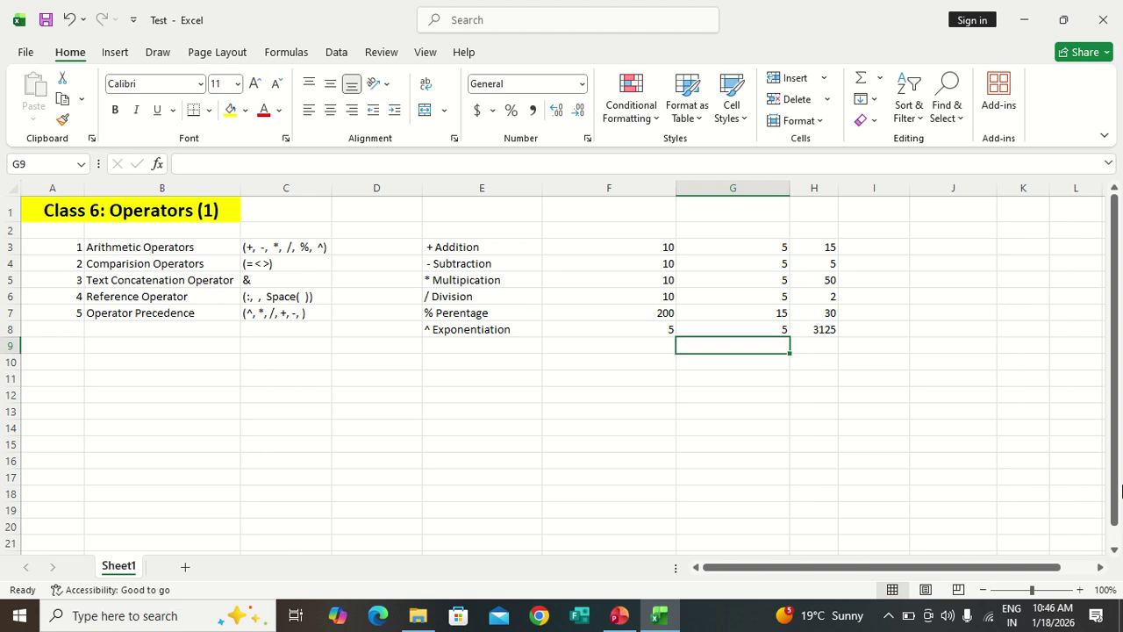
{"action": "key", "text": "Up"}
{"action": "key", "text": "Right"}
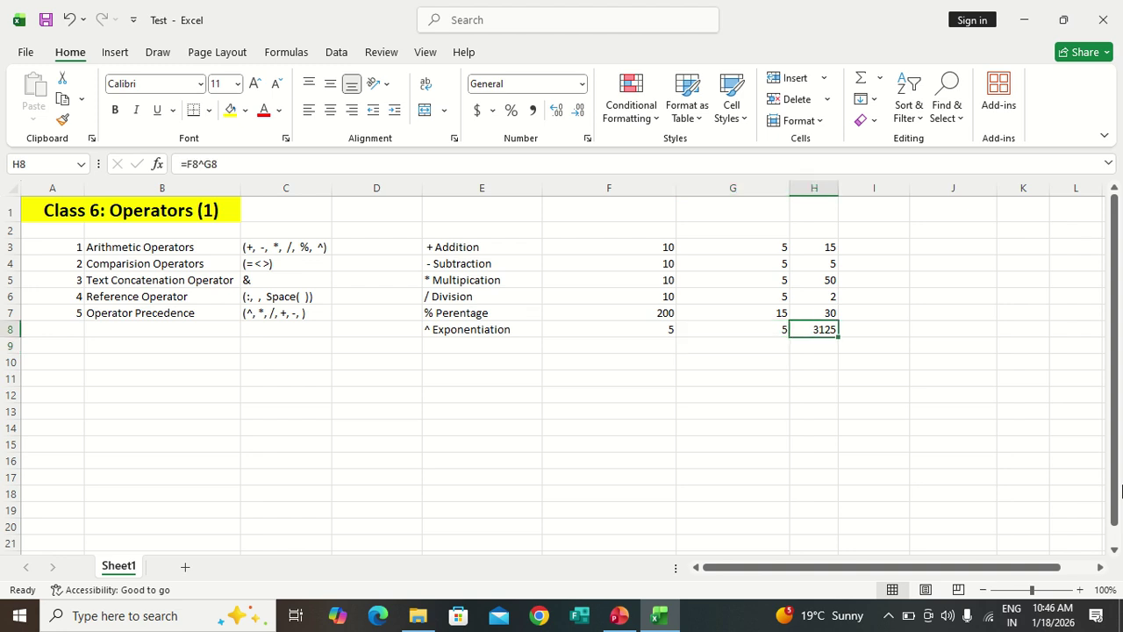
Step: Compare the exponentiation operands and formula in row 8 with the percentage formula in H7
{"action": "key", "text": "Left"}
{"action": "key", "text": "Left"}
{"action": "key", "text": "Right"}
{"action": "key", "text": "Right"}
{"action": "key", "text": "Left"}
{"action": "key", "text": "Right"}
{"action": "key", "text": "Up"}
{"action": "key", "text": "Down"}
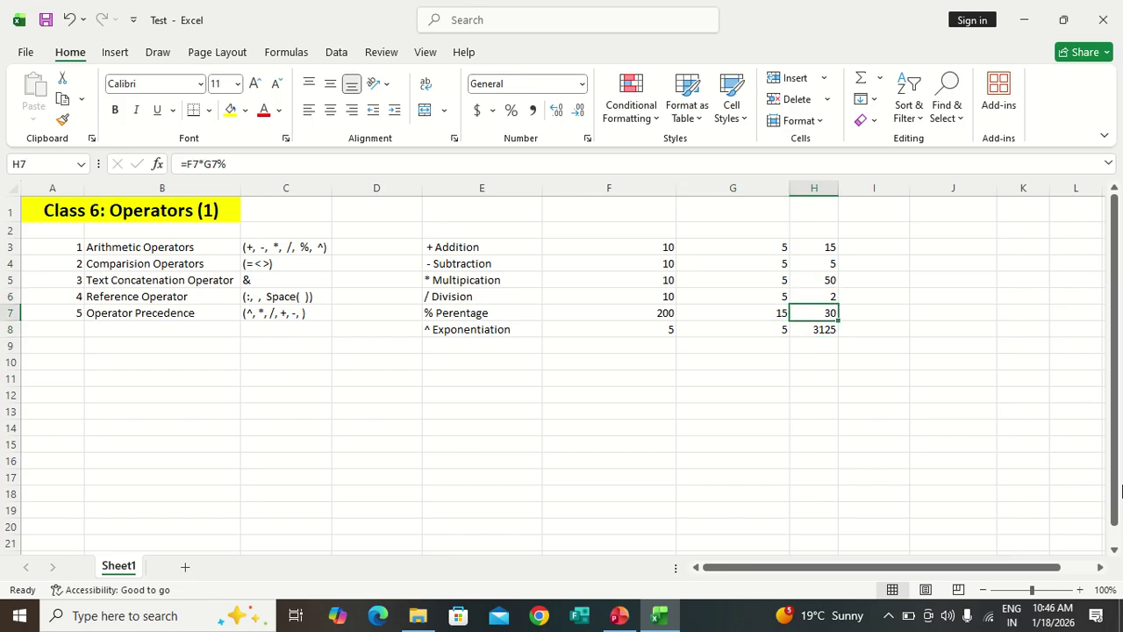
{"action": "key", "text": "Down"}
Step: Go back through the formulas up to the addition row, and highlight the sample numbers in F3:G8
{"action": "key", "text": "Up"}
{"action": "key", "text": "Up"}
{"action": "key", "text": "Up"}
{"action": "key", "text": "Up"}
{"action": "key", "text": "Up"}
{"action": "key", "text": "Left"}
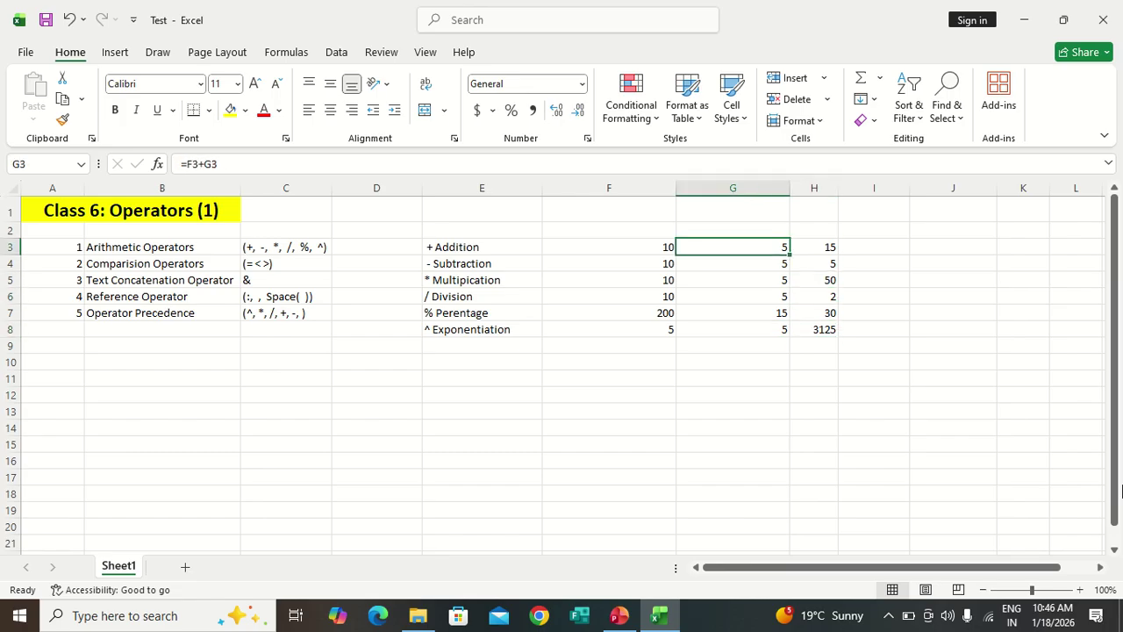
{"action": "key", "text": "Left"}
{"action": "key", "text": "Left"}
{"action": "key", "text": "ctrl+shift+Down"}
{"action": "key", "text": "Right"}
{"action": "key", "text": "Right"}
{"action": "key", "text": "Left"}
{"action": "key", "text": "shift+Right"}
{"action": "key", "text": "ctrl+shift+Down"}
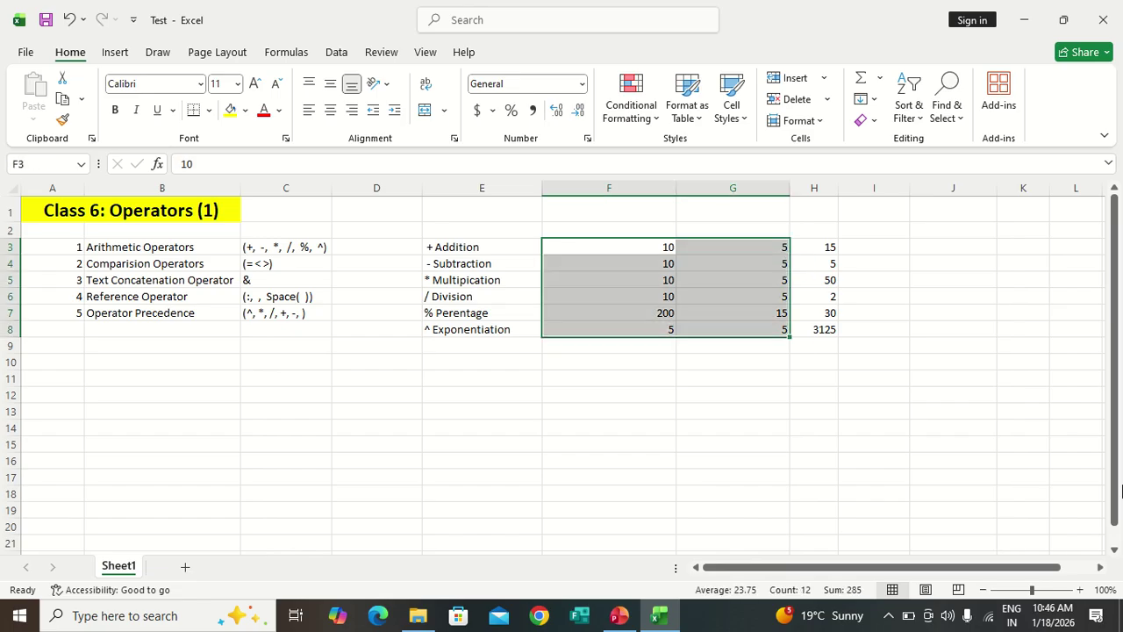
Step: Make the Arithmetic Operators entry in A3:C3 bold
{"action": "key", "text": "Left"}
{"action": "key", "text": "Right"}
{"action": "key", "text": "Left"}
{"action": "key", "text": "Left"}
{"action": "key", "text": "Left"}
{"action": "key", "text": "Left"}
{"action": "key", "text": "Left"}
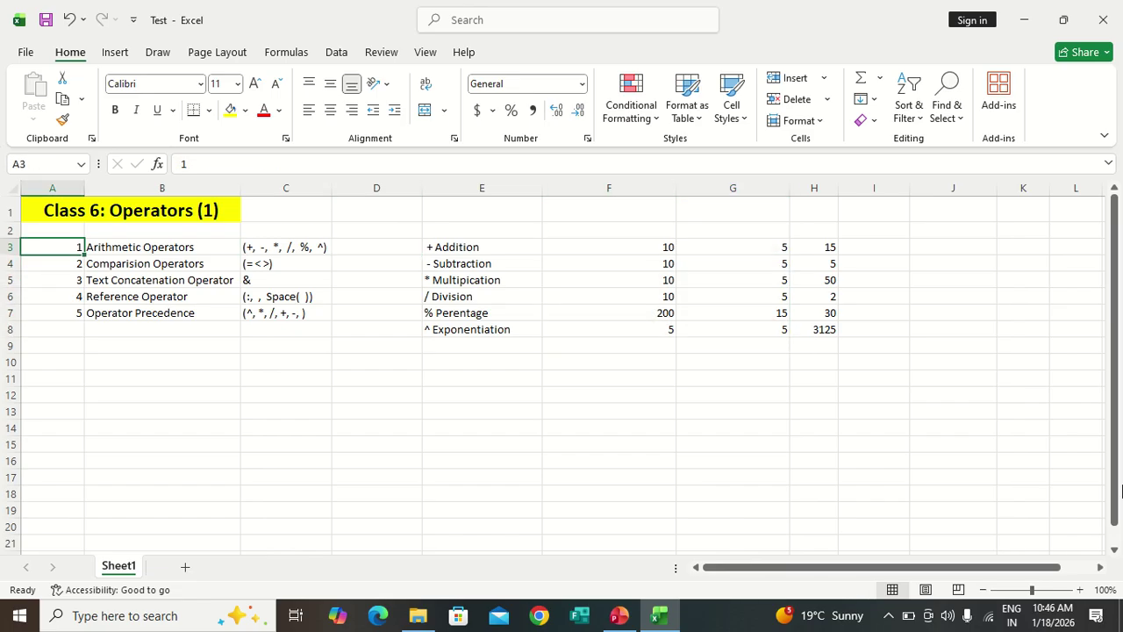
{"action": "key", "text": "Right"}
{"action": "key", "text": "Left"}
{"action": "key", "text": "shift+Right"}
{"action": "key", "text": "shift+Right"}
{"action": "key", "text": "shift+Right"}
{"action": "key", "text": "shift+Left"}
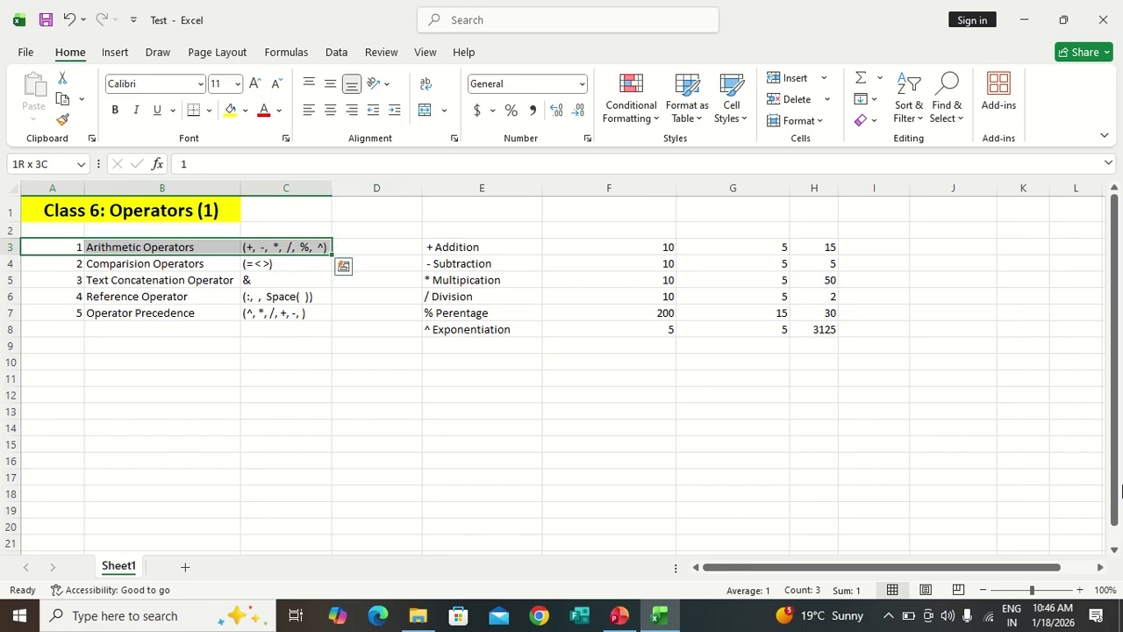
{"action": "left_click", "coordinate": [114, 108]}
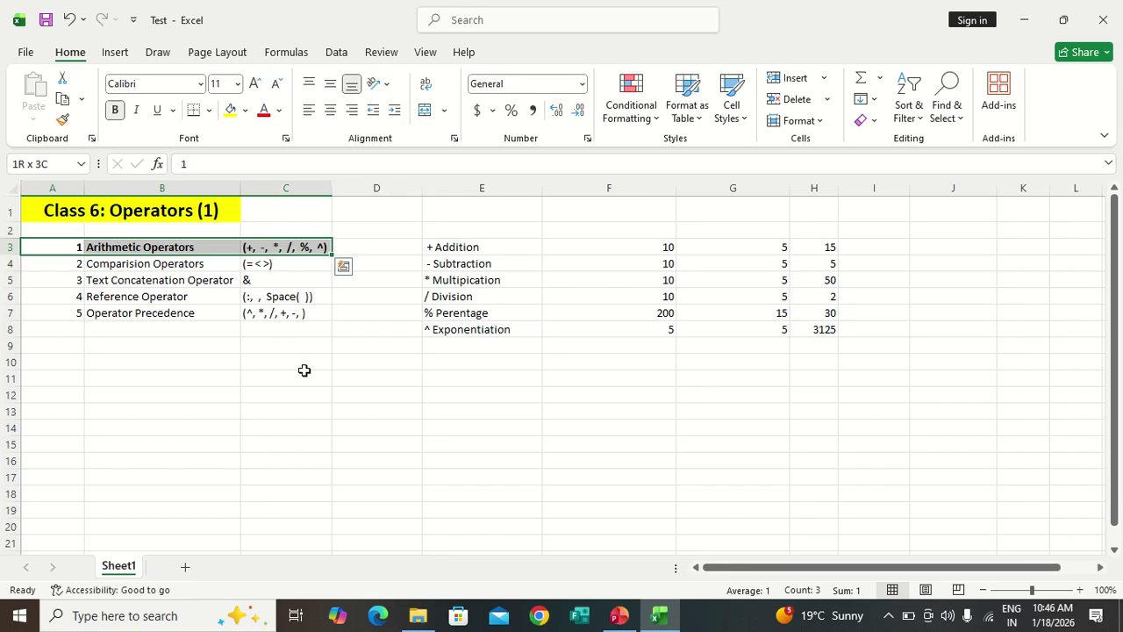
Step: Highlight the whole arithmetic examples block E3:H8 for review, ending on the Addition label in E3
{"action": "key", "text": "Right"}
{"action": "key", "text": "Right"}
{"action": "key", "text": "Right"}
{"action": "key", "text": "Right"}
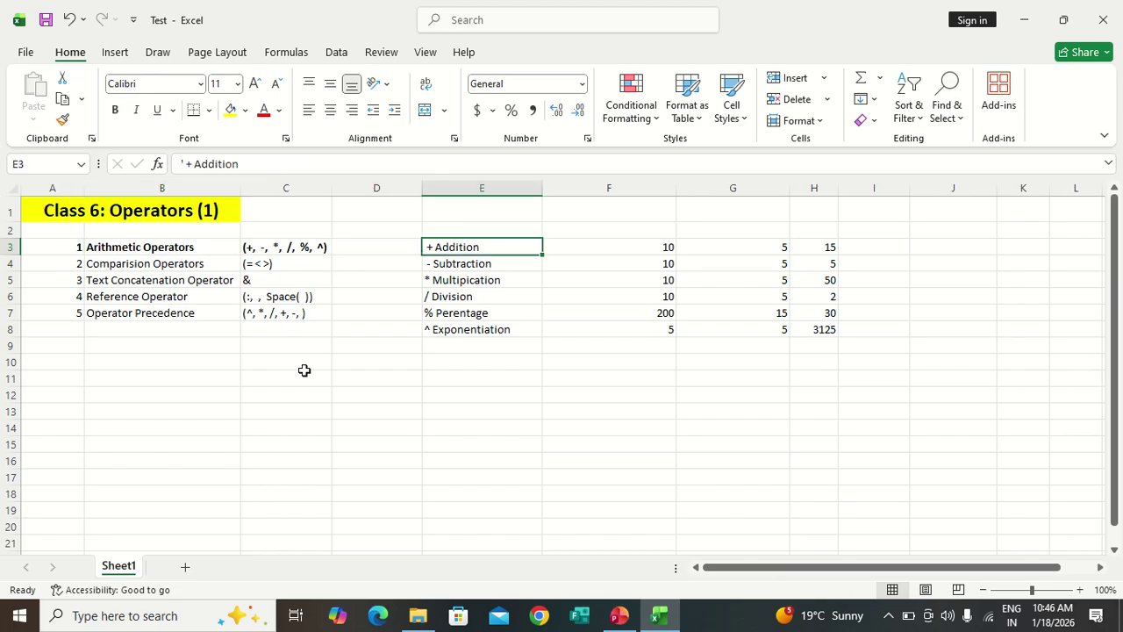
{"action": "key", "text": "ctrl+shift+Down"}
{"action": "key", "text": "ctrl+shift+Right"}
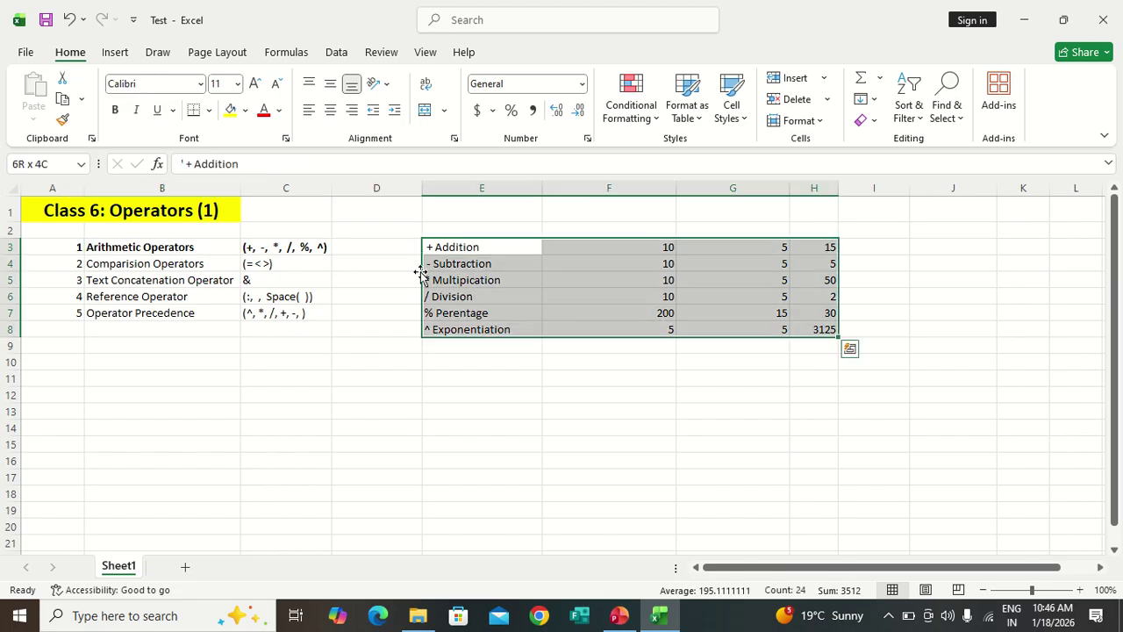
{"action": "left_click", "coordinate": [450, 248]}
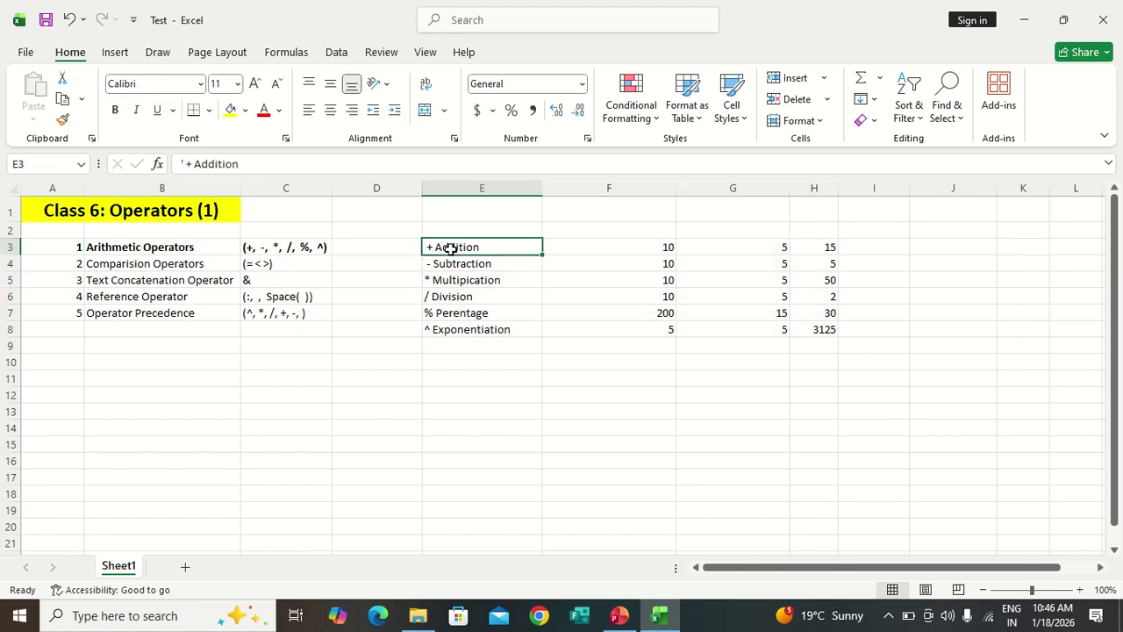